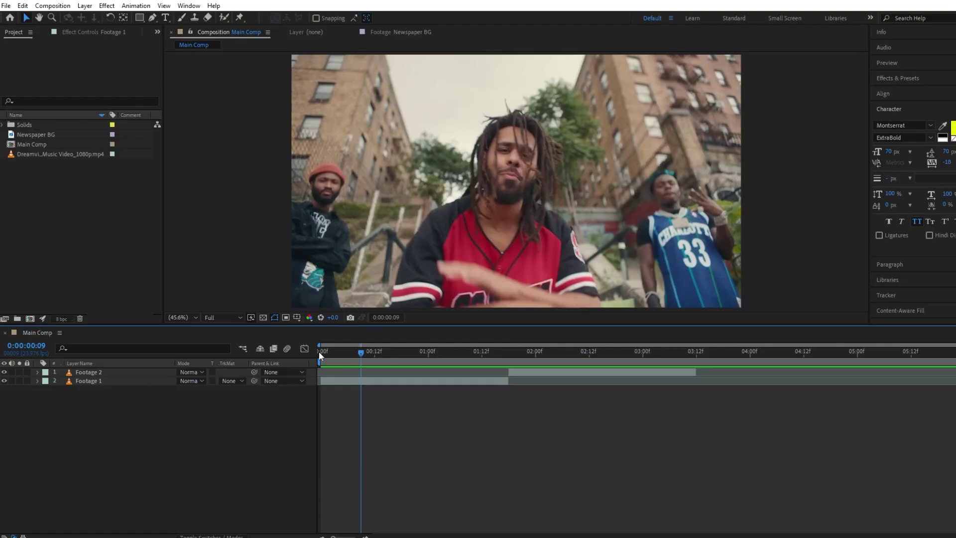
Step: Create a new composition from the Newspaper BG image
drag(318, 351, 509, 370)
drag(49, 135, 30, 319)
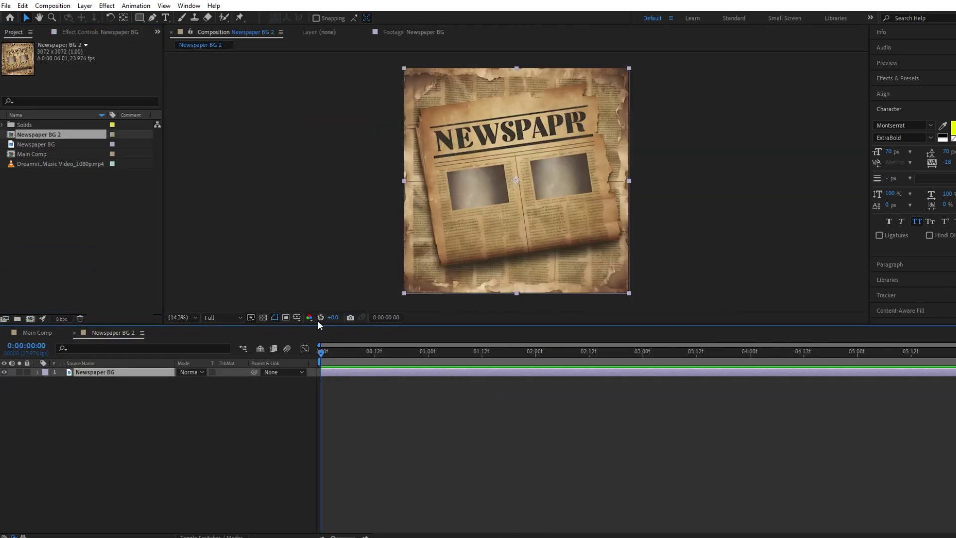
click(175, 410)
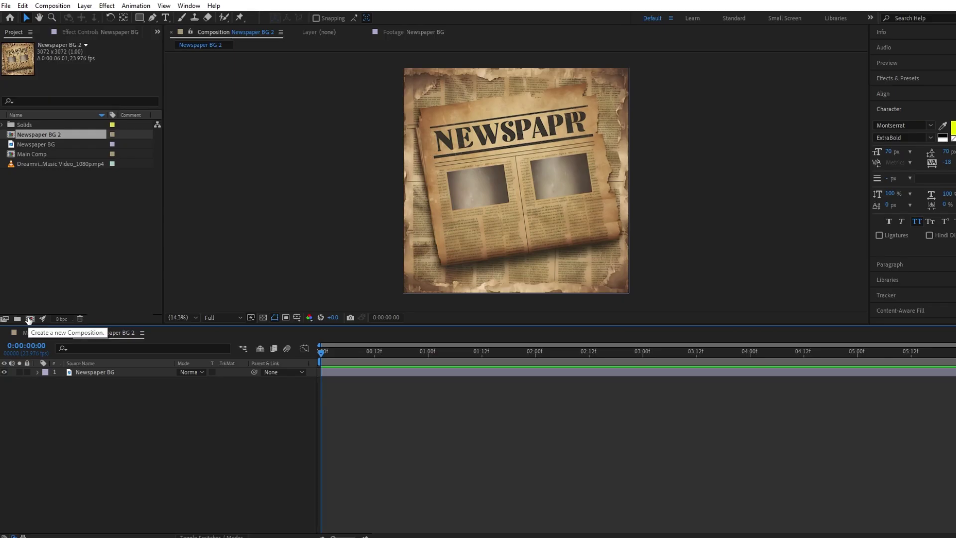
Step: Create a 1920 x 1080 composition named Placeholder 1 and duplicate it as Placeholder 2
click(29, 318)
text(Placeholder 1)
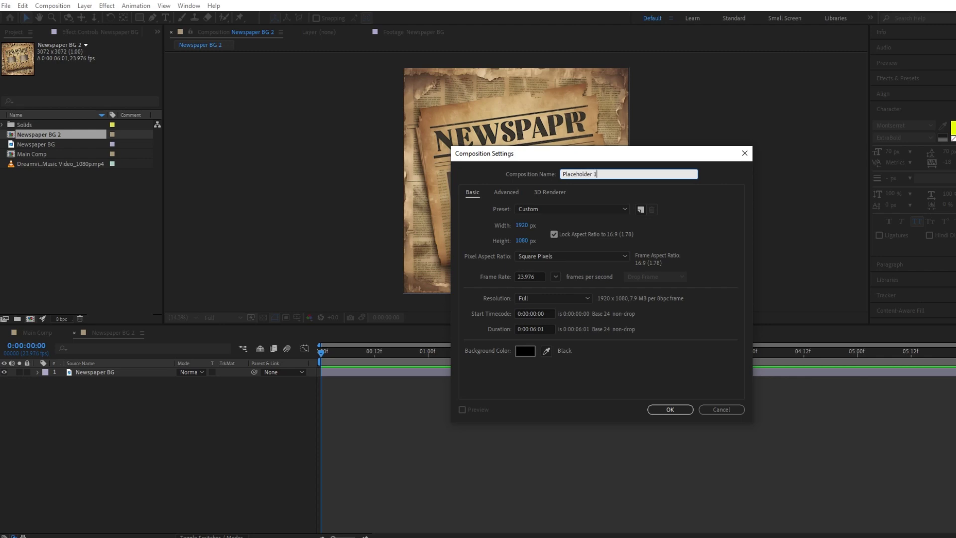
key(Return)
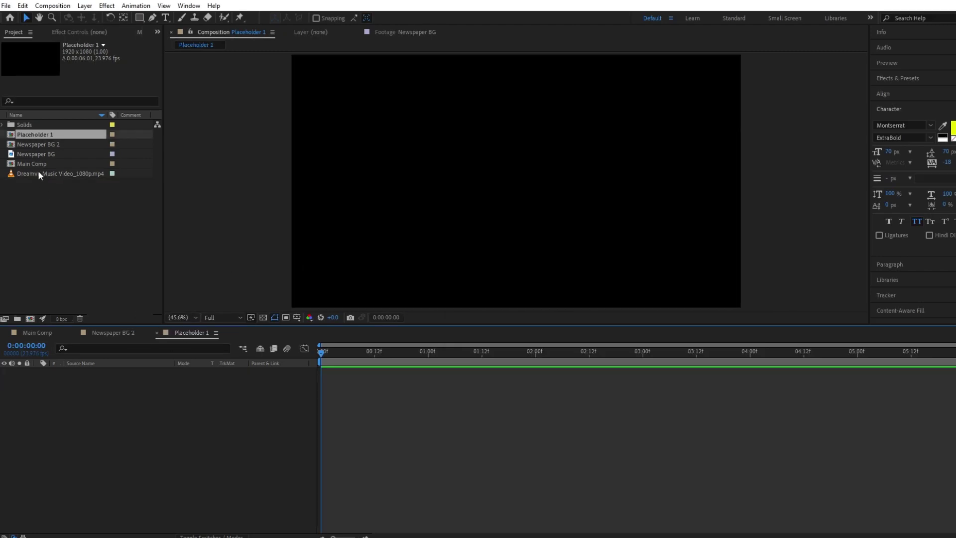
click(51, 136)
key(ctrl+d)
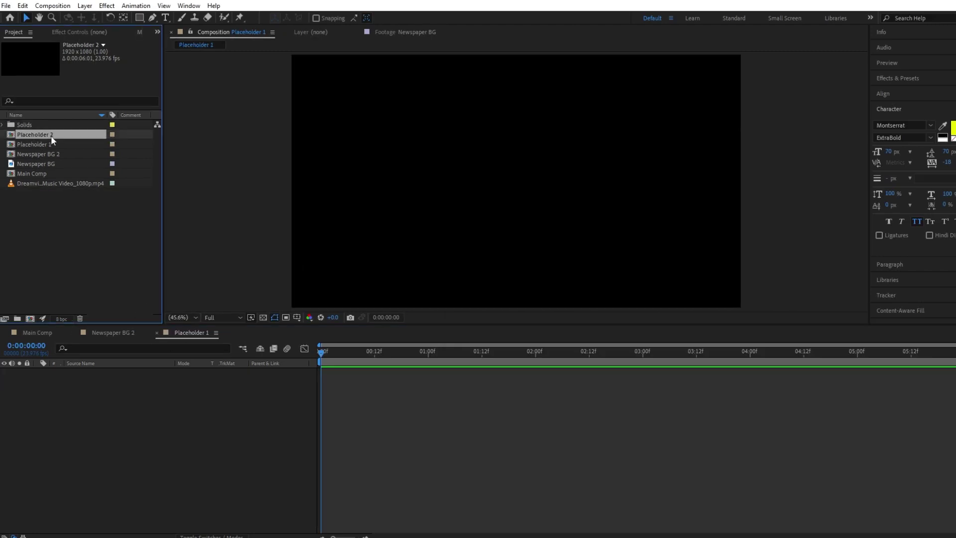
Step: In Main Comp, split Footage 1 at its last frame, 0:00:01:17, and apply Freeze Frame to the split-off piece
click(44, 334)
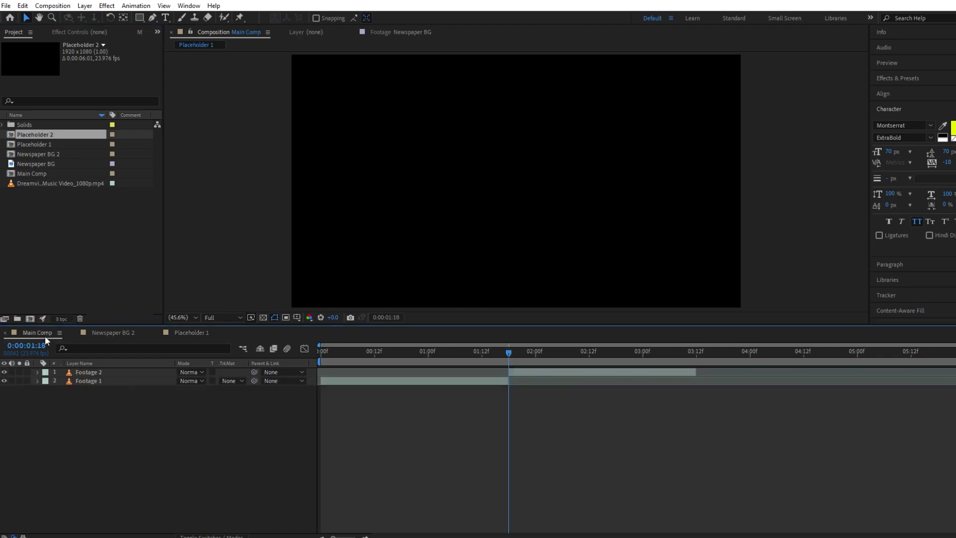
click(491, 380)
scroll(505, 380, up, 4)
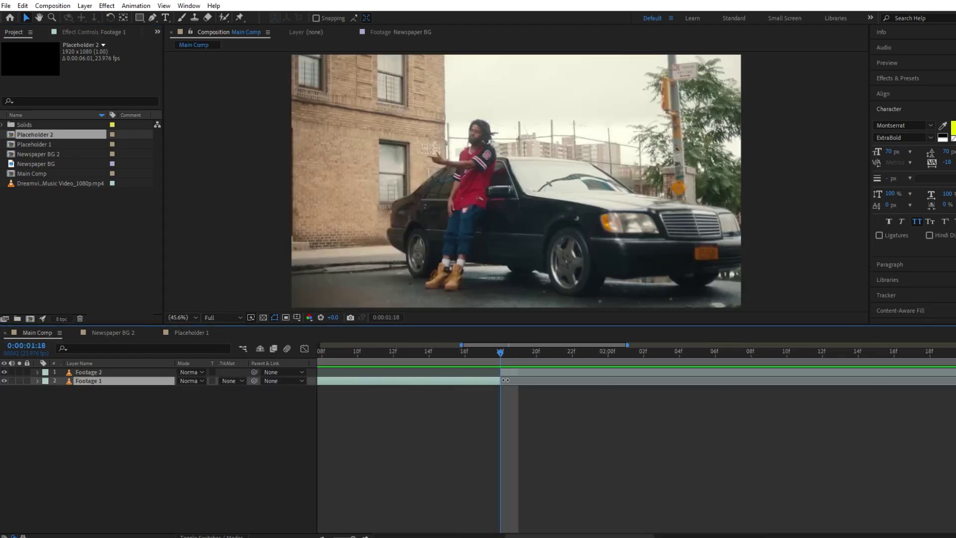
drag(493, 352, 483, 353)
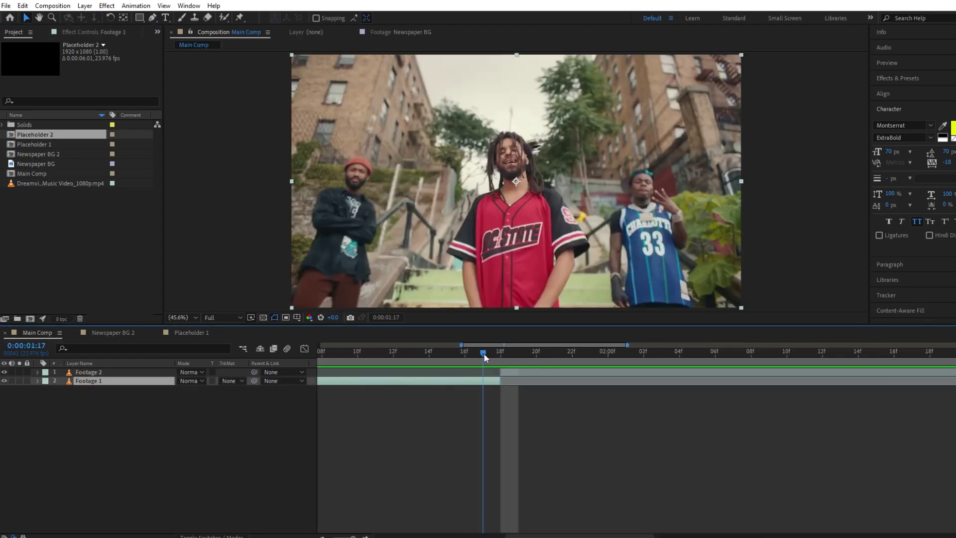
key(ctrl+shift+d)
right_click(490, 381)
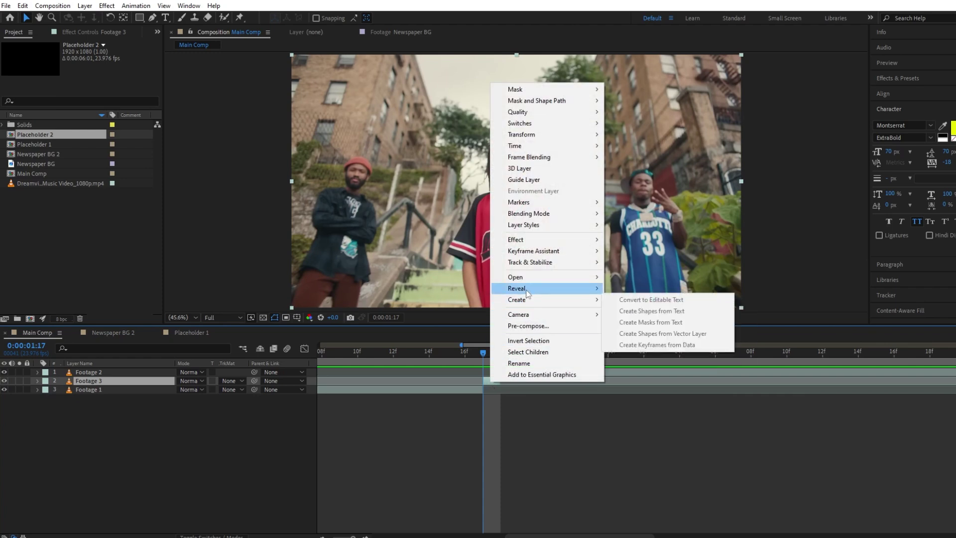
mouse_move(533, 147)
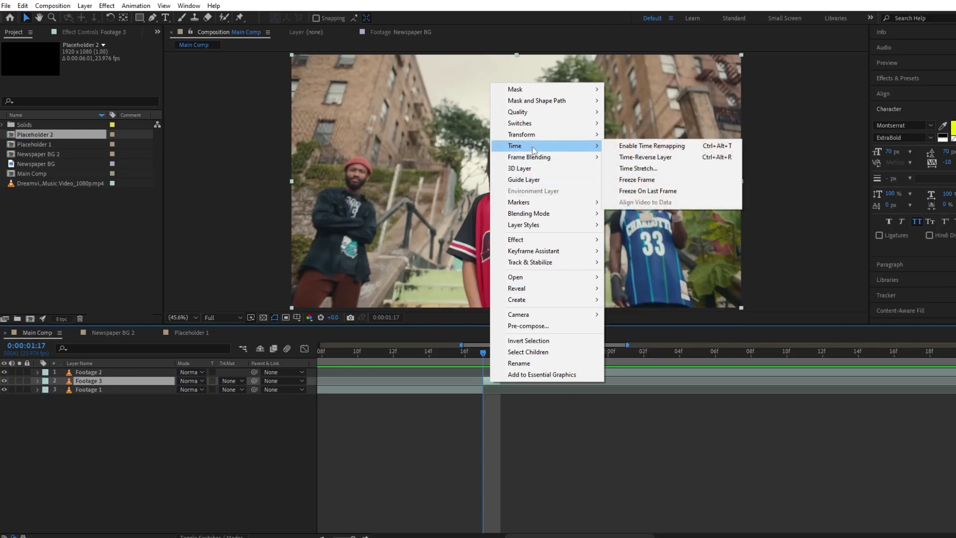
click(640, 180)
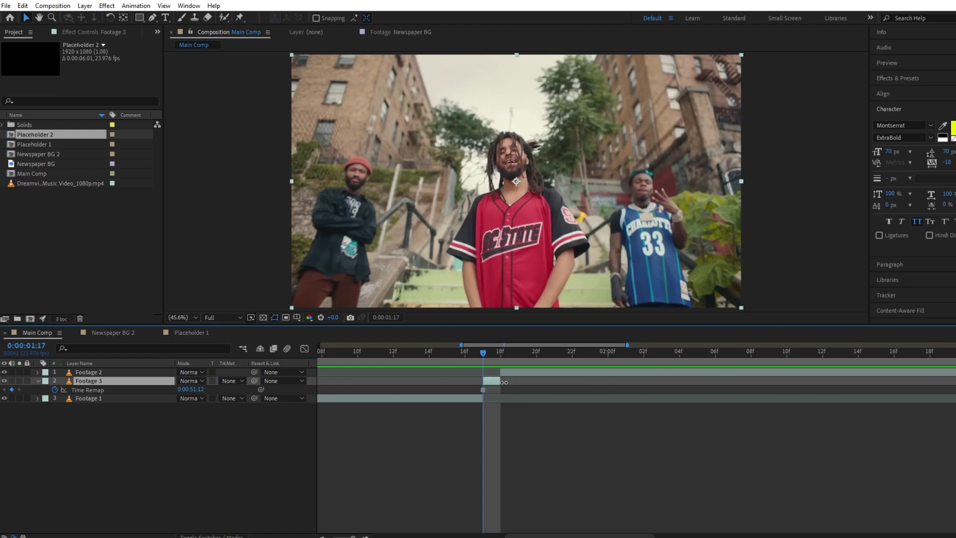
Step: Move the frozen Footage 1 piece into Placeholder 1, starting at 0:00:00:00, and extend Footage 1 in Main Comp back to 0:00:01:18
key(Delete)
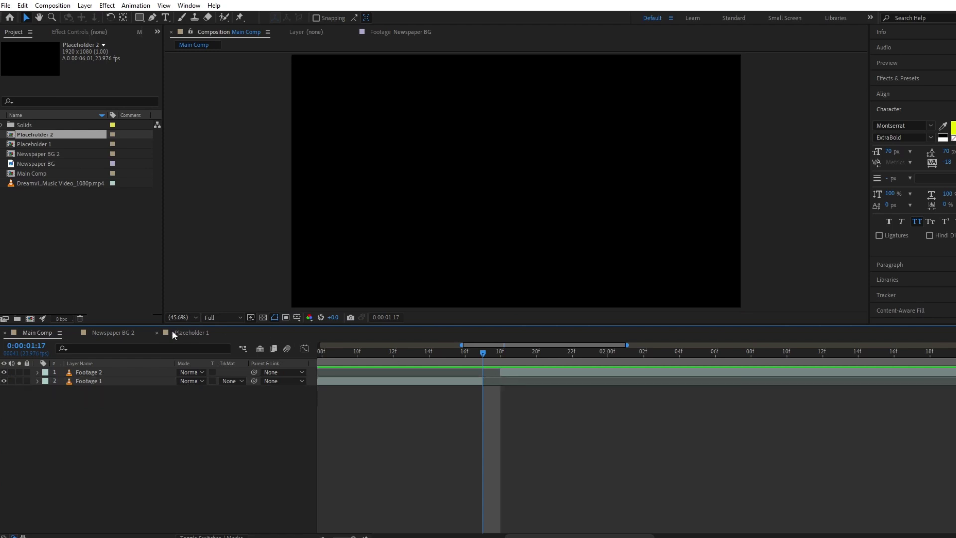
click(184, 331)
key(ctrl+a)
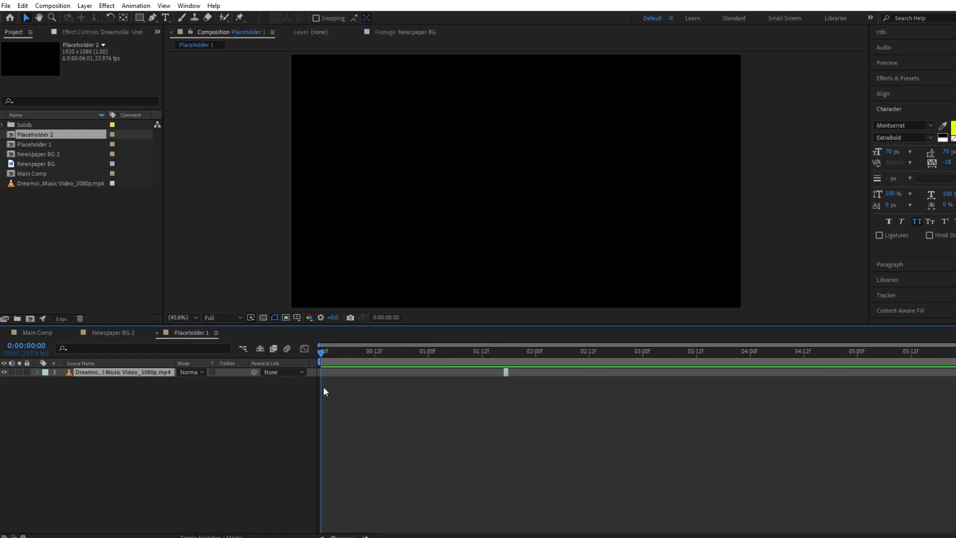
key(bracketleft)
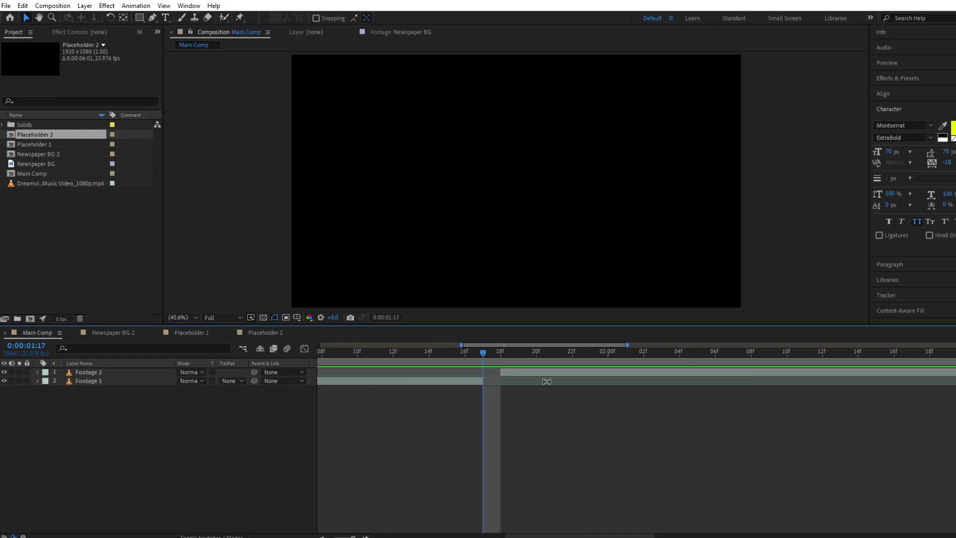
click(483, 382)
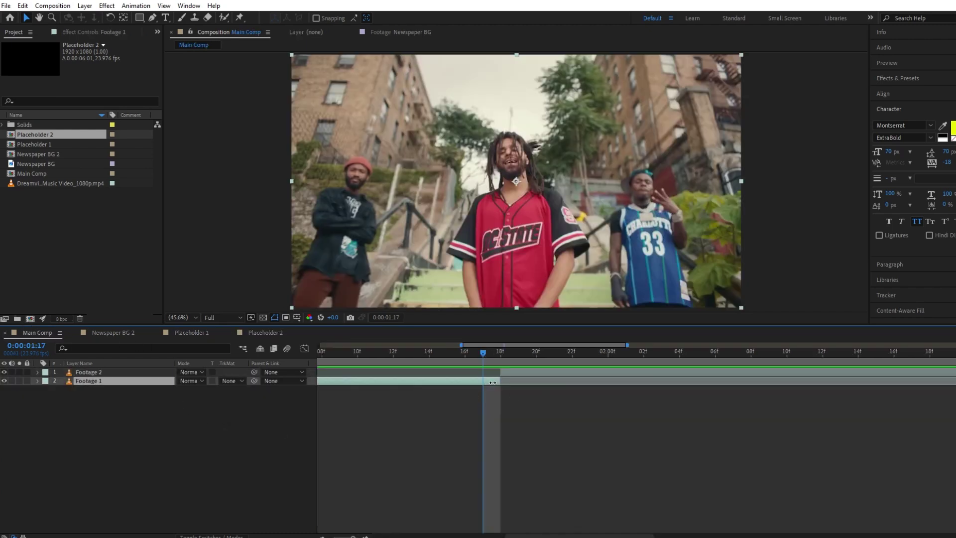
Step: Duplicate Footage 2 at 0:00:01:18 in Main Comp and apply Freeze Frame to the copy
drag(482, 354, 500, 354)
key(ctrl+shift+d)
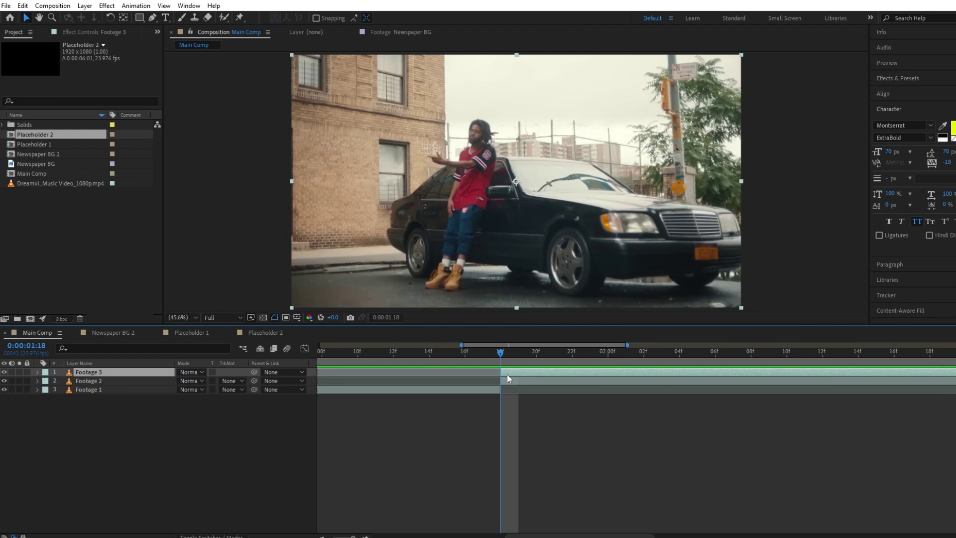
right_click(507, 375)
mouse_move(535, 140)
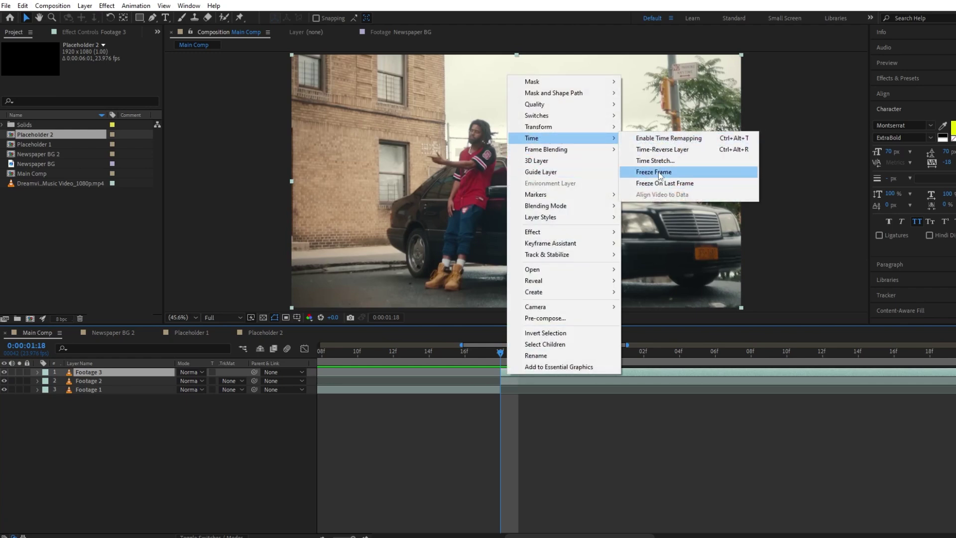
click(647, 171)
Step: Move the frozen Footage 2 copy into Placeholder 2, start it at 0:00:00:00 and extend it to the composition's end
drag(549, 333, 321, 374)
key([)
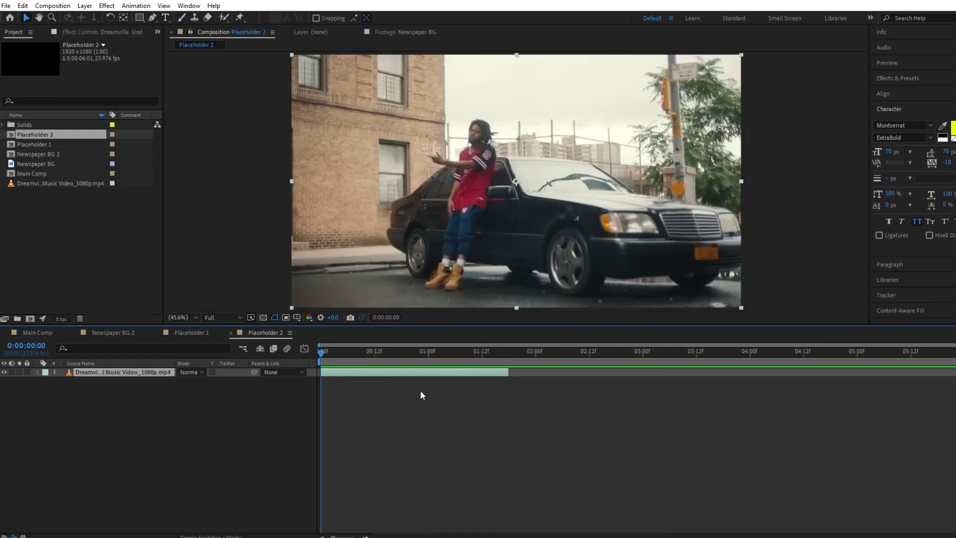
drag(512, 372, 953, 378)
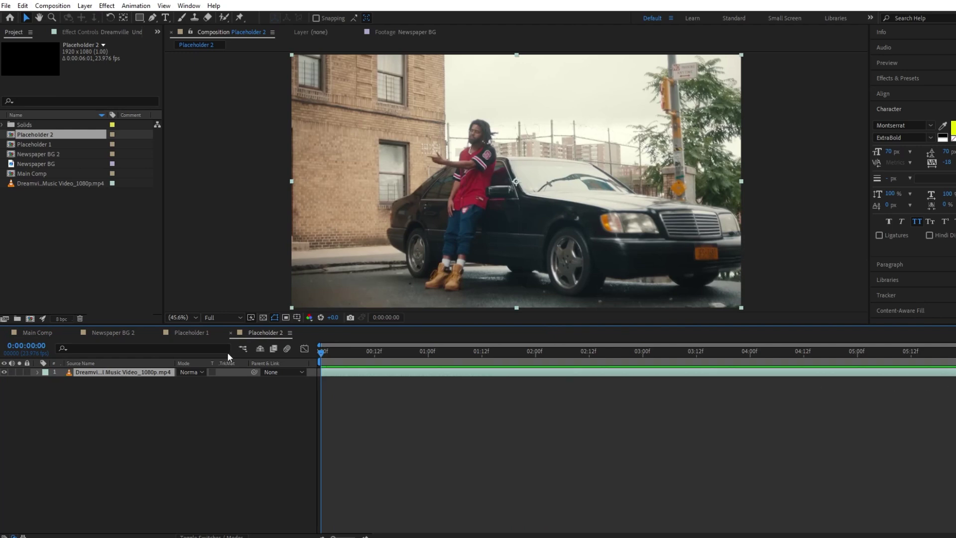
Step: Add Placeholder 1 above the Newspaper BG layer in Newspaper BG 2 and scale it to 62%
click(113, 333)
click(333, 371)
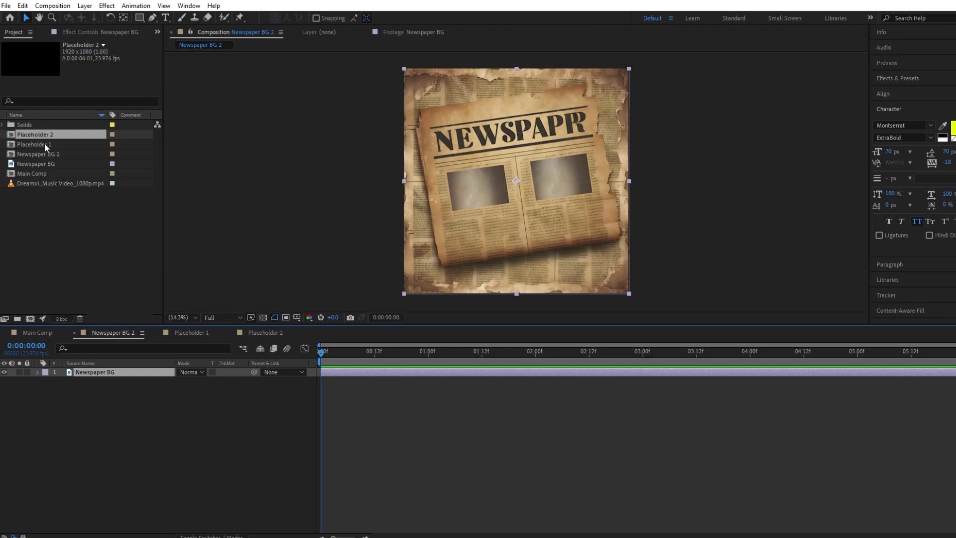
drag(44, 143, 120, 385)
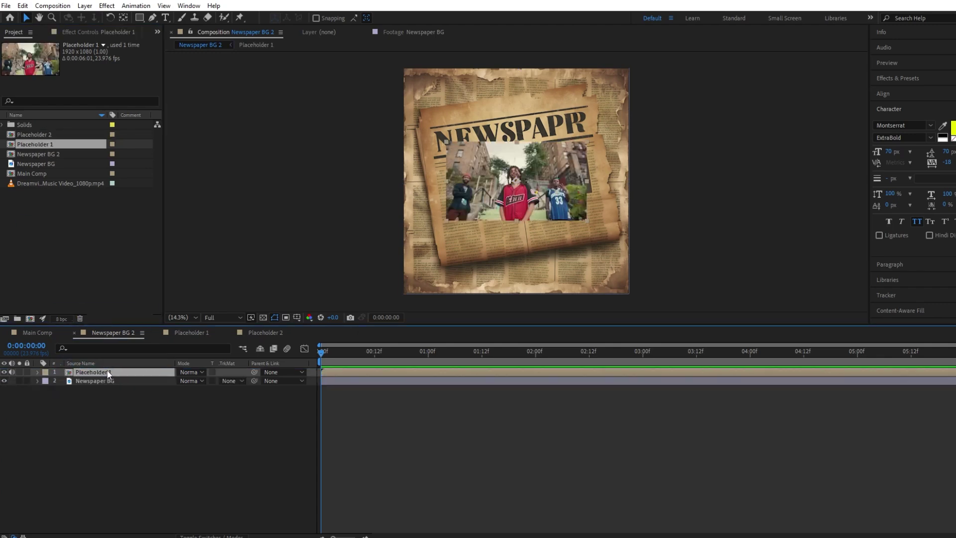
key(s)
drag(193, 382, 179, 385)
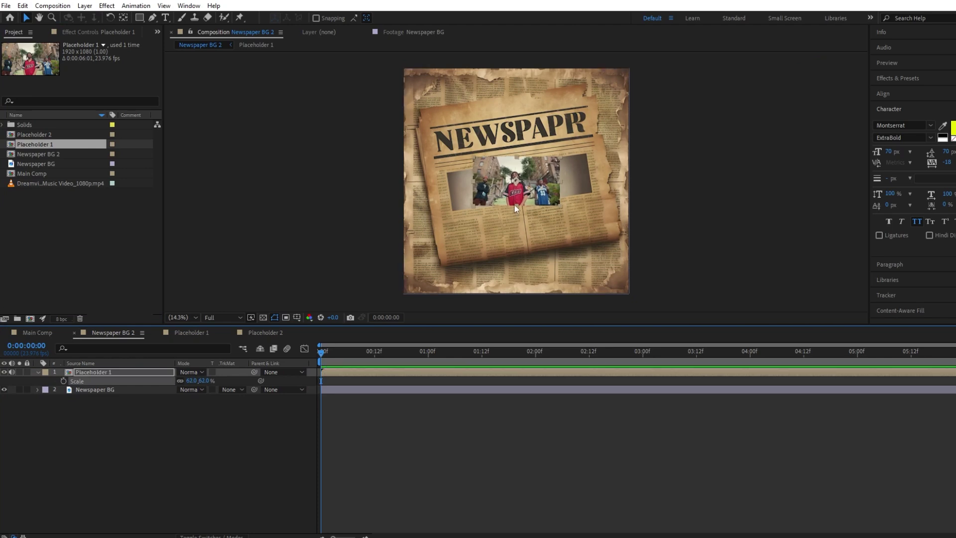
Step: Tilt Placeholder 1 to match the newspaper, scale it to 48% and position it over the first blank picture
scroll(512, 202, up, 4)
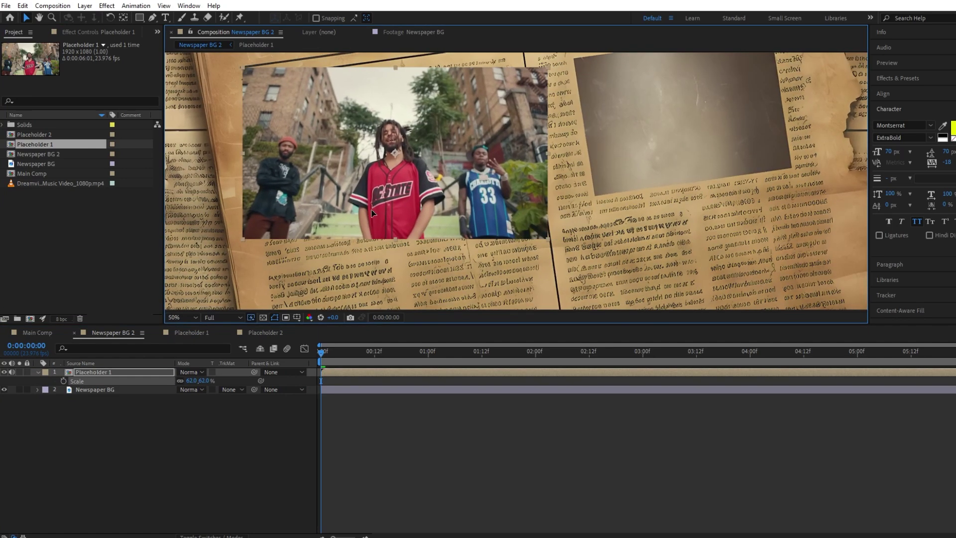
key(r)
drag(181, 381, 184, 382)
key(s)
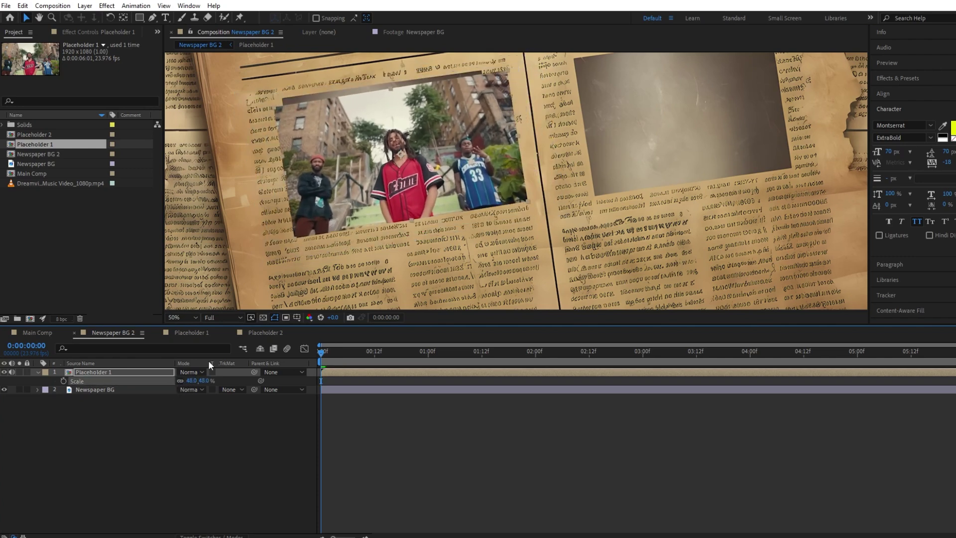
drag(424, 212, 418, 198)
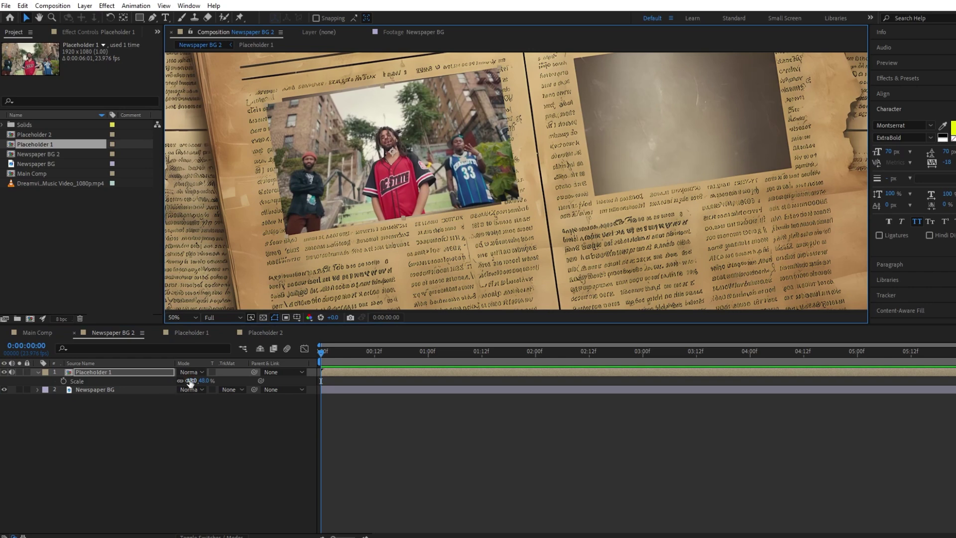
Step: Fine-tune Placeholder 1's scale to fill the first picture and set its rotation to -8°
drag(191, 381, 188, 380)
key(r)
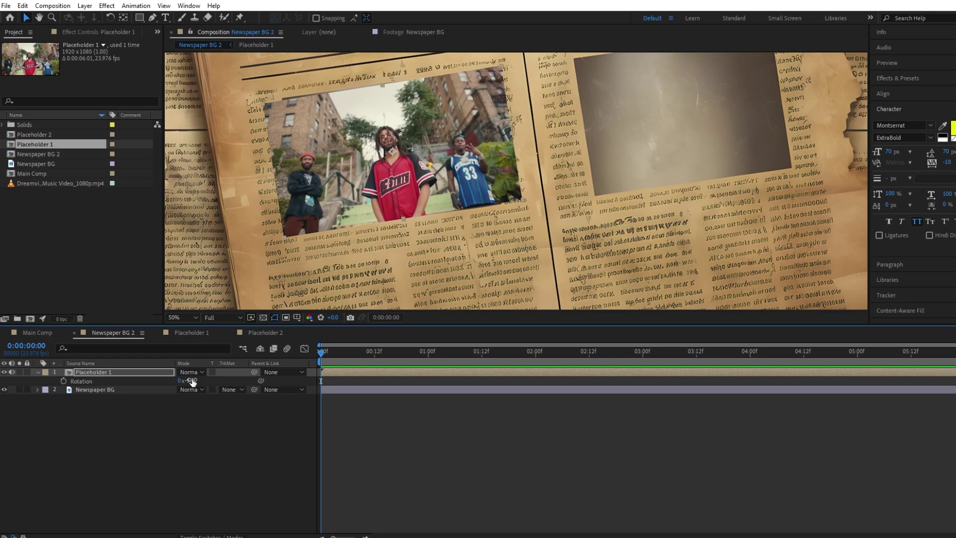
drag(192, 380, 192, 380)
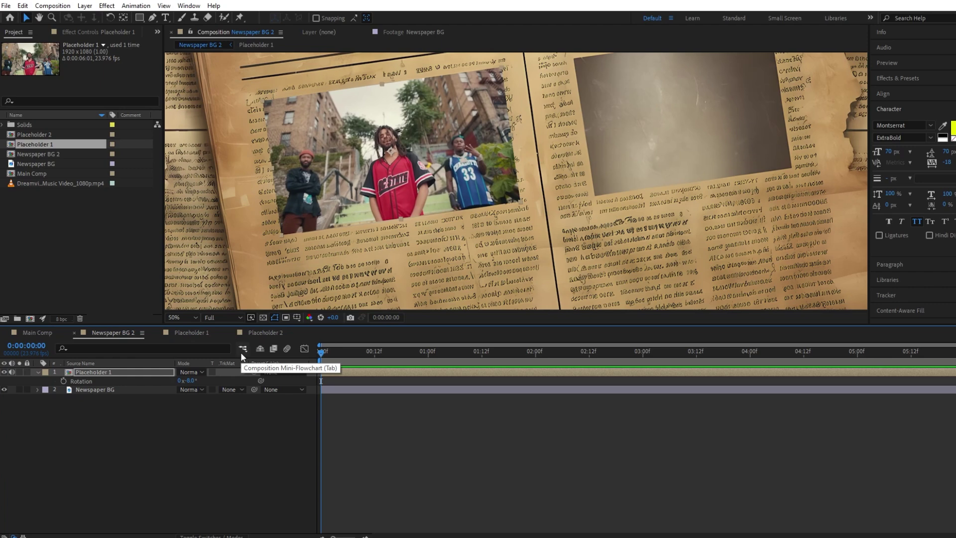
click(126, 422)
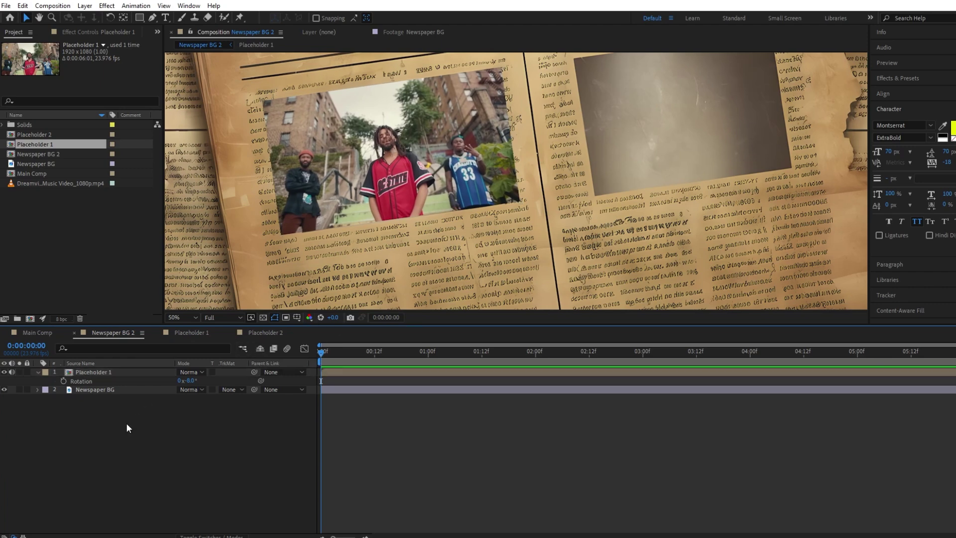
Step: Add Placeholder 2 as the top layer, scale it to 45% and place it over the second blank picture
click(90, 371)
drag(43, 135, 114, 371)
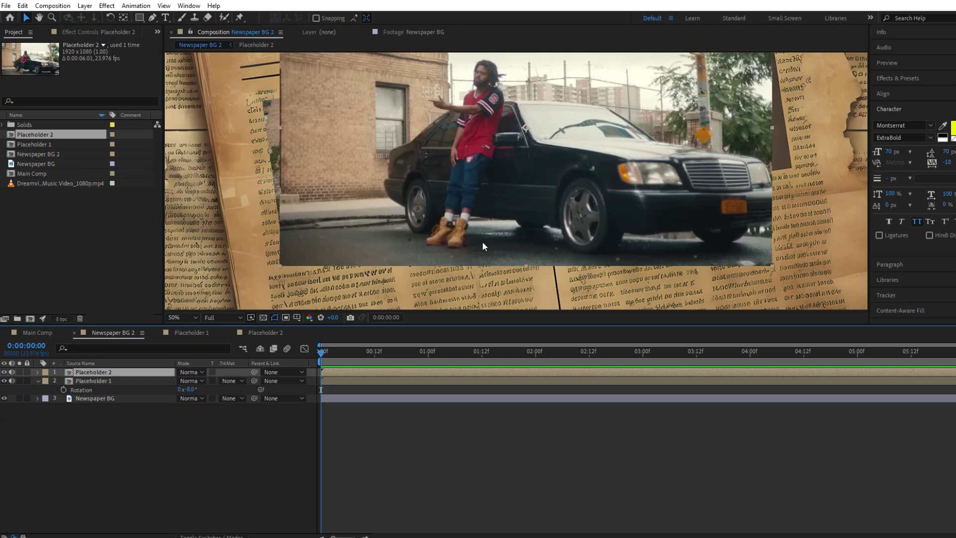
key(s)
drag(196, 380, 167, 384)
key(space)
drag(522, 145, 506, 234)
key(v)
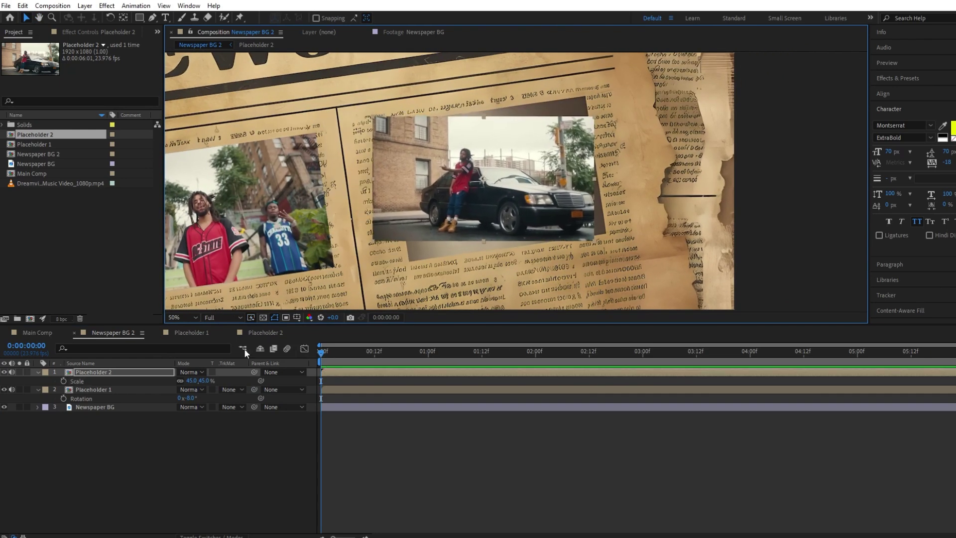
Step: Set Placeholder 2's rotation to -8° and shift it to align with the second blank picture
click(135, 371)
key(r)
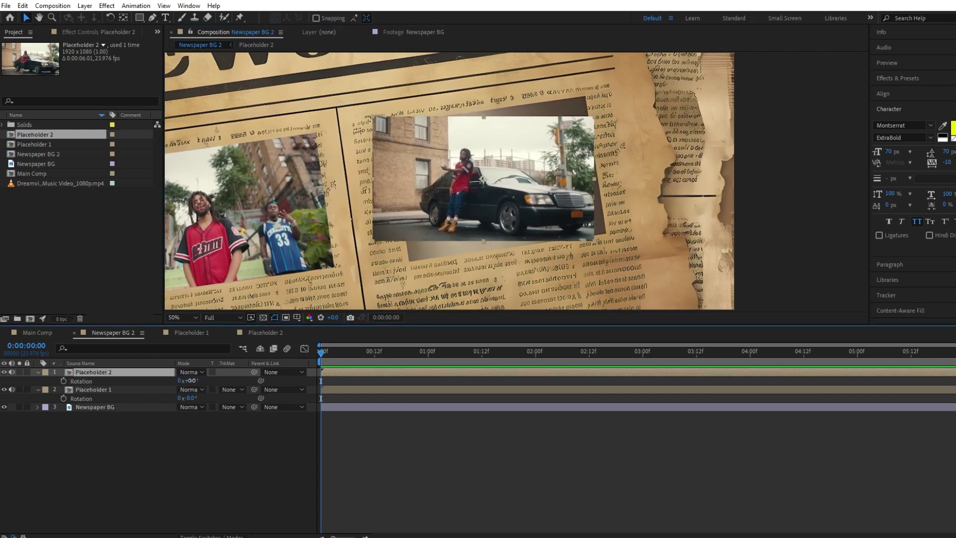
drag(191, 381, 188, 380)
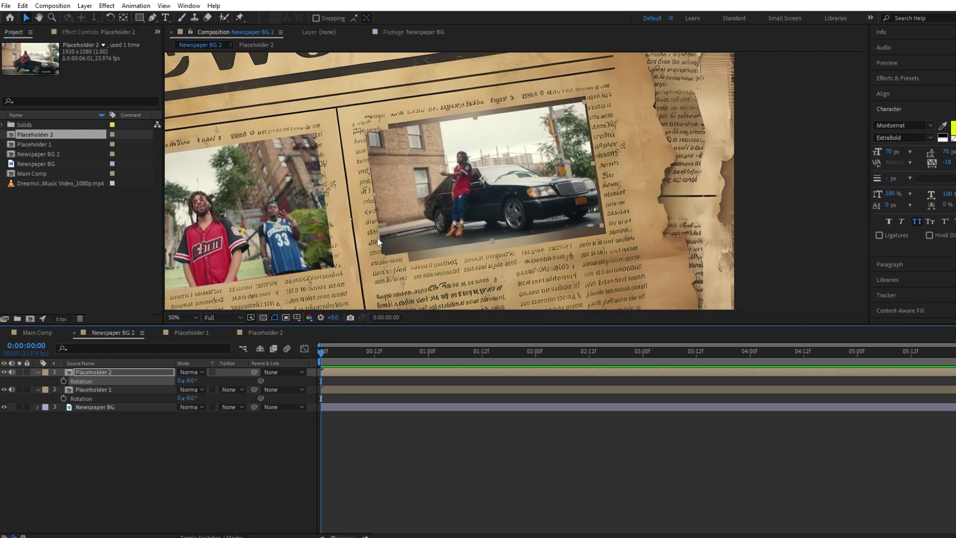
drag(378, 242, 389, 240)
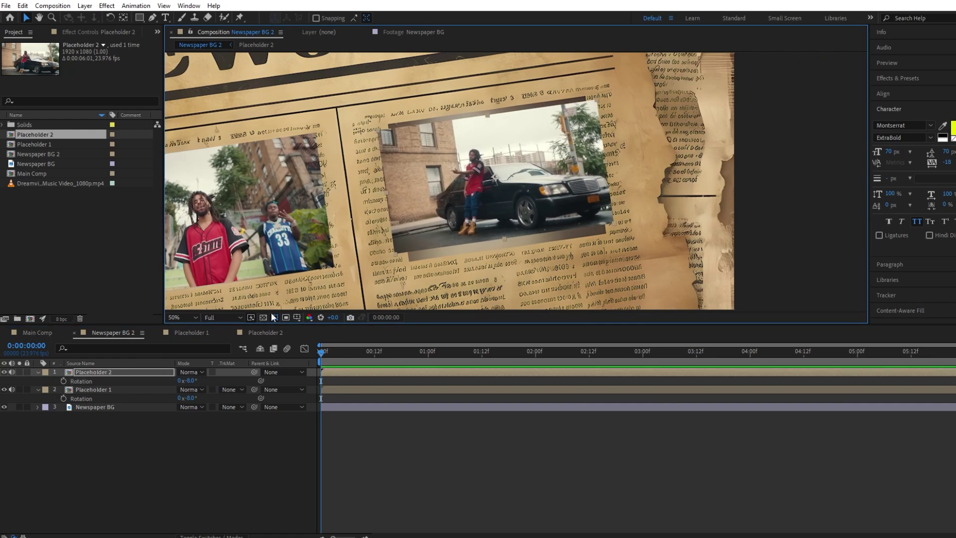
Step: Scale Placeholder 2 to 51% and nudge it slightly down to cover the second blank picture
drag(190, 380, 191, 380)
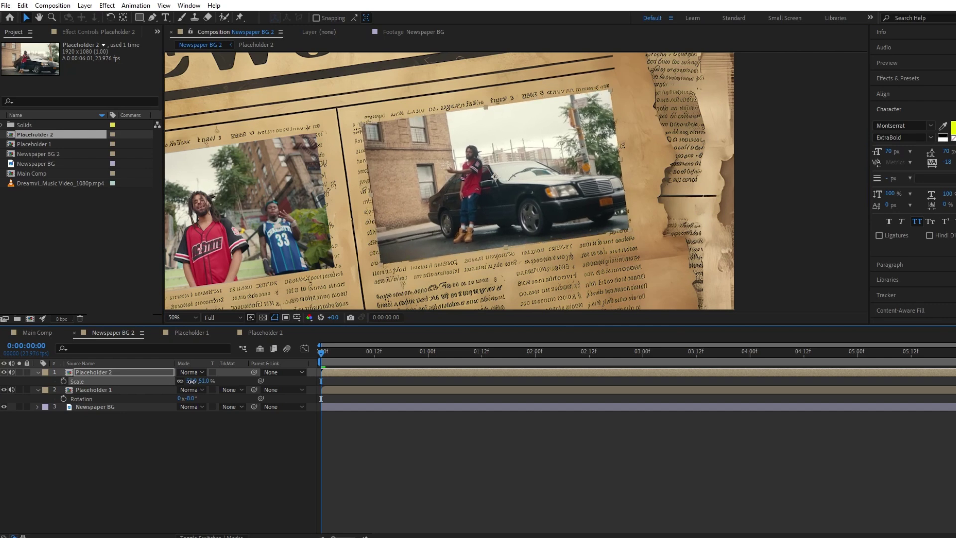
key(Down)
key(Down)
key(Down)
key(Down)
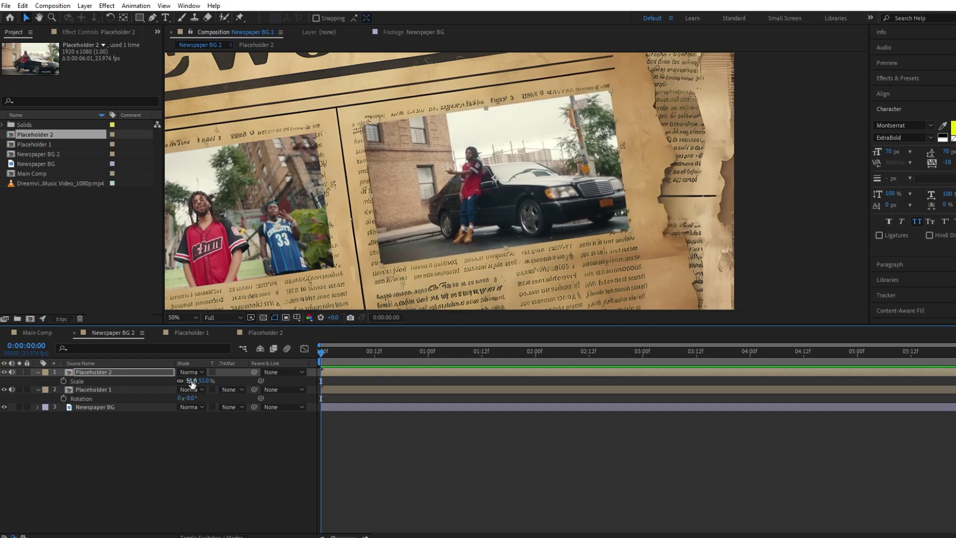
Step: Check both pictures' placement on the whole newspaper and up close, and collapse the two placeholder layers' properties
click(191, 316)
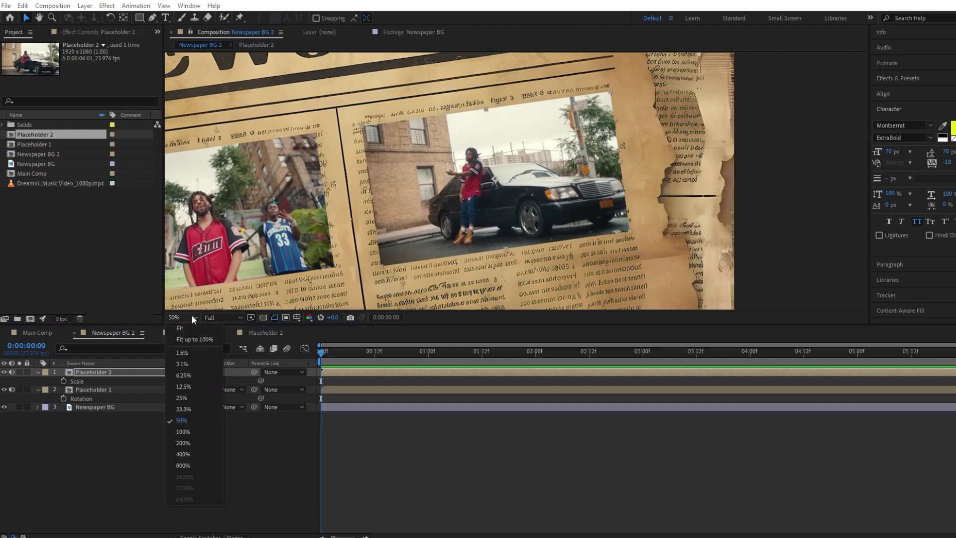
click(190, 329)
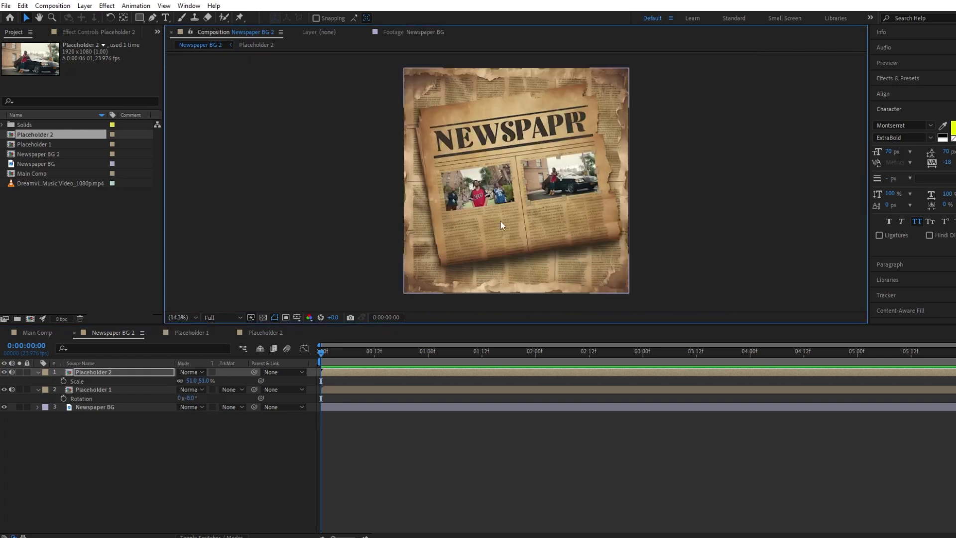
click(456, 450)
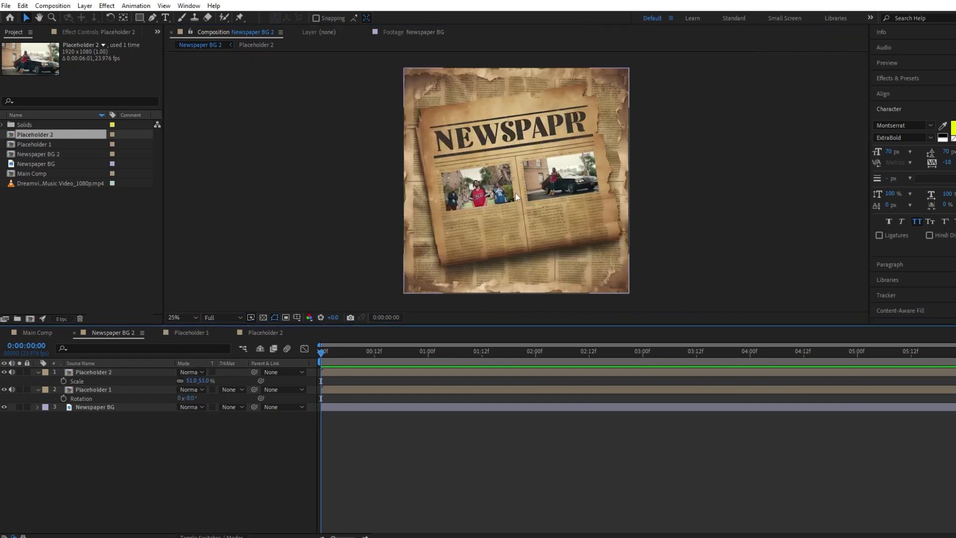
scroll(515, 193, up, 4)
drag(477, 200, 410, 212)
click(38, 389)
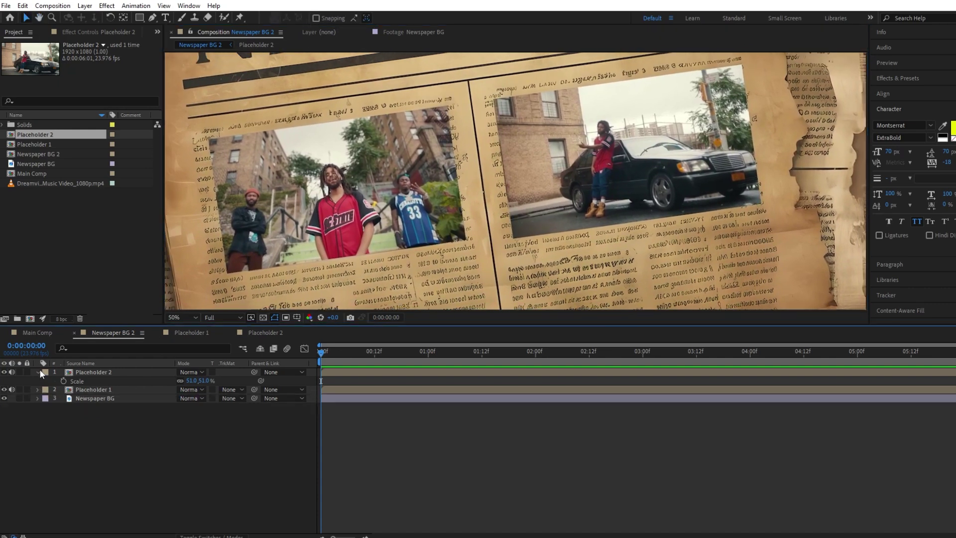
click(39, 372)
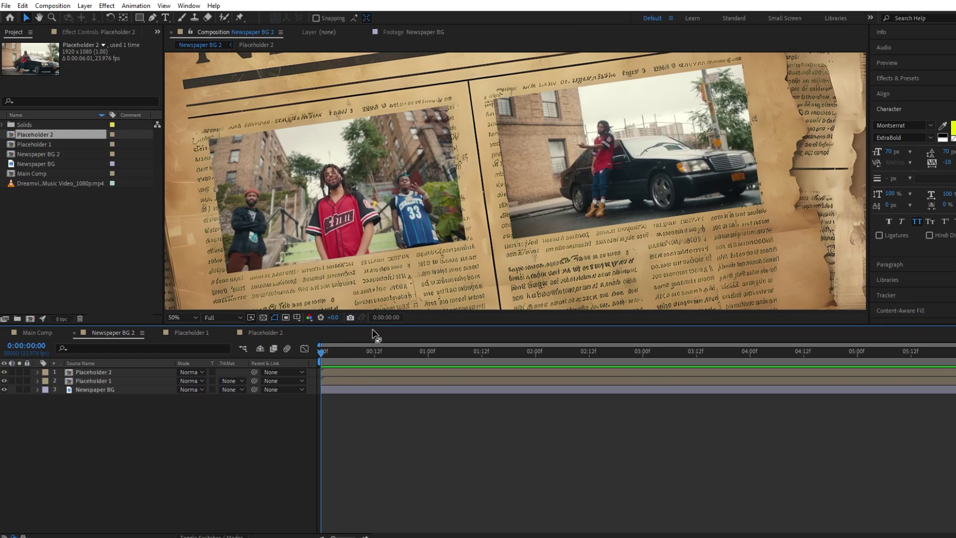
Step: Find the Tritone color correction effect and apply it to the Placeholder 1 layer
click(352, 382)
click(894, 78)
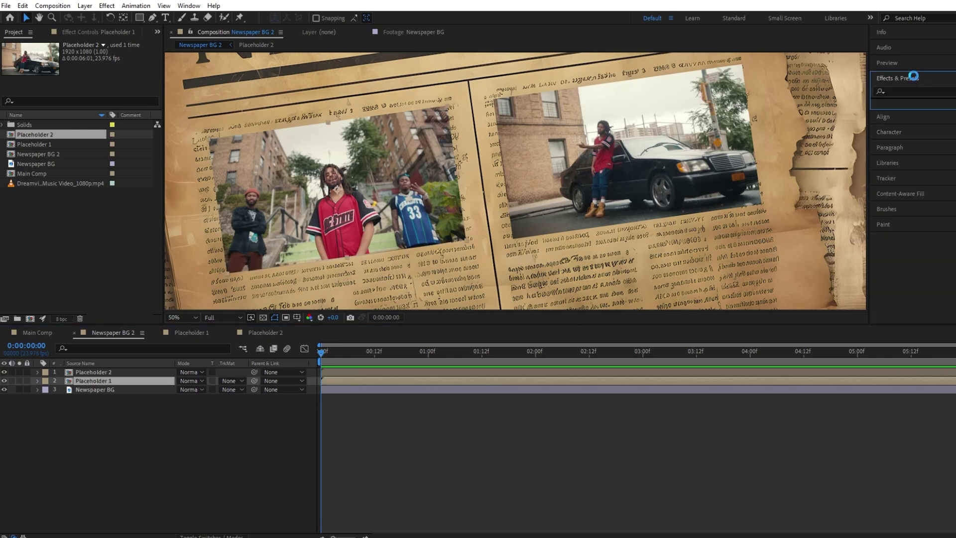
click(913, 91)
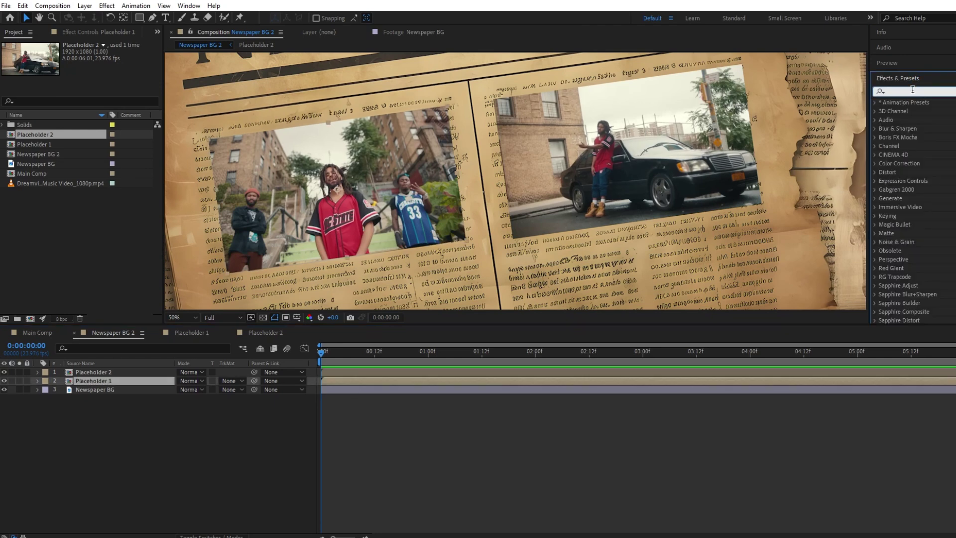
text(tri)
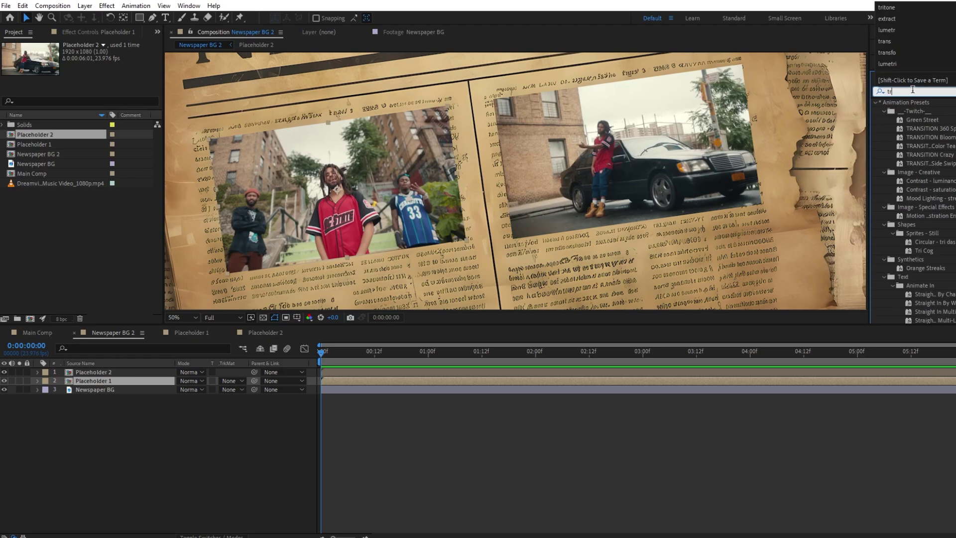
text(tone)
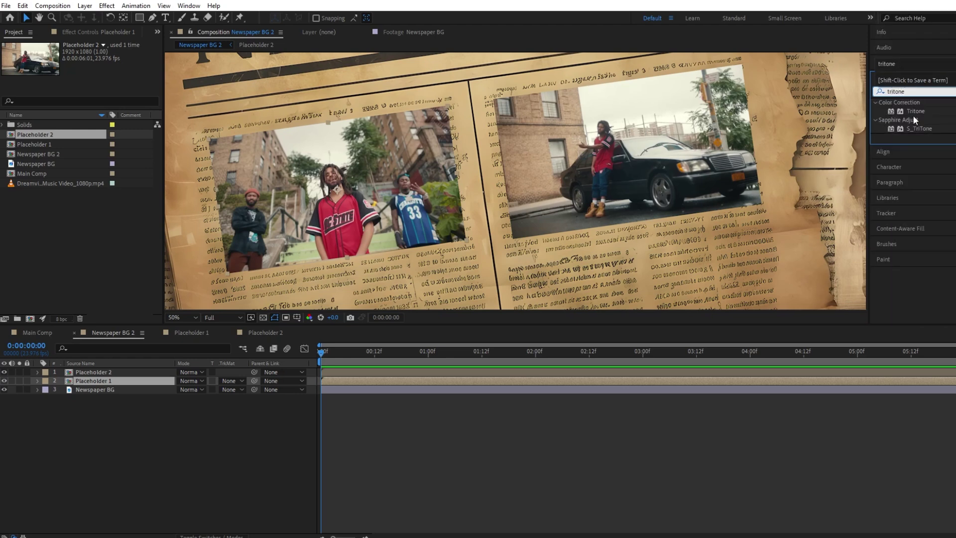
drag(914, 111, 354, 380)
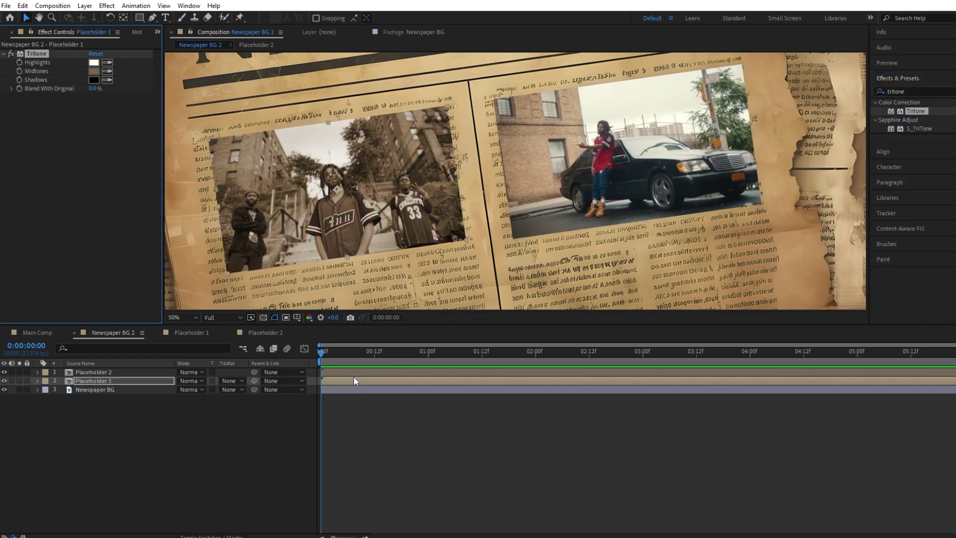
Step: Sample dark newspaper tones for Placeholder 1's Tritone midtones, but settle on a muted sepia brown
click(93, 71)
click(227, 244)
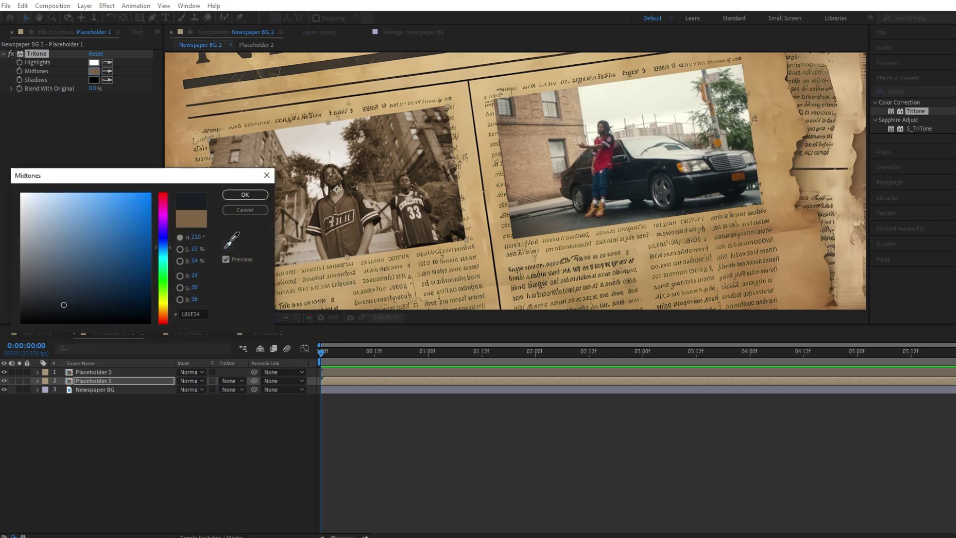
click(202, 81)
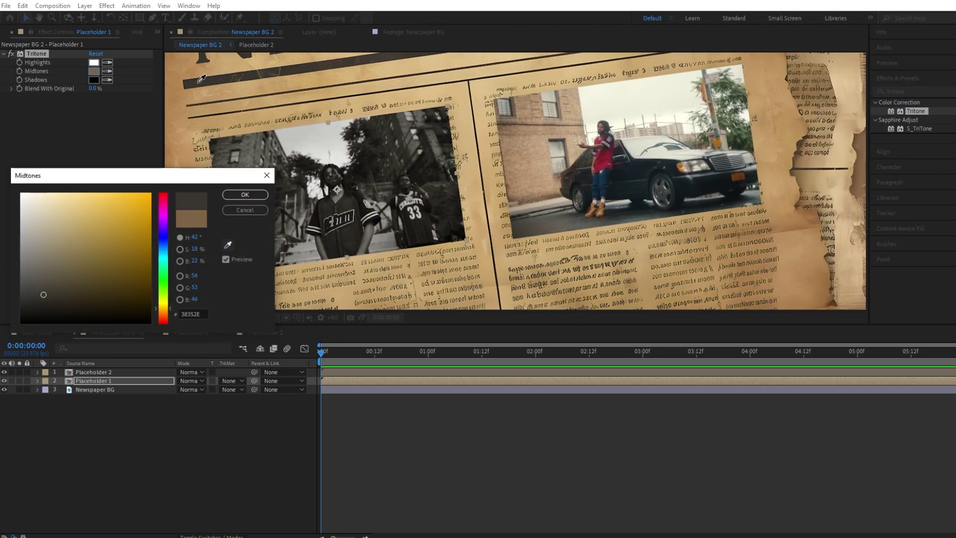
click(189, 89)
click(76, 265)
drag(76, 265, 75, 275)
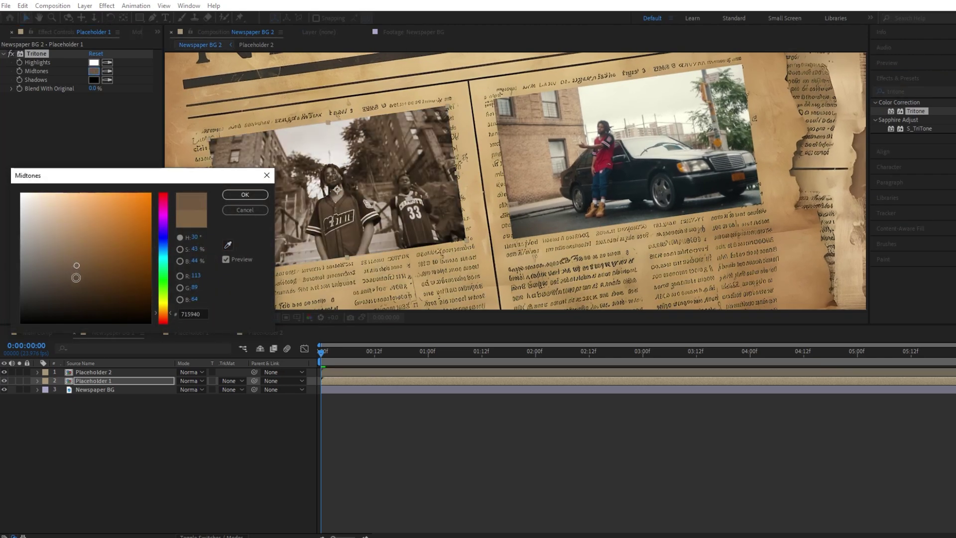
click(82, 256)
click(244, 196)
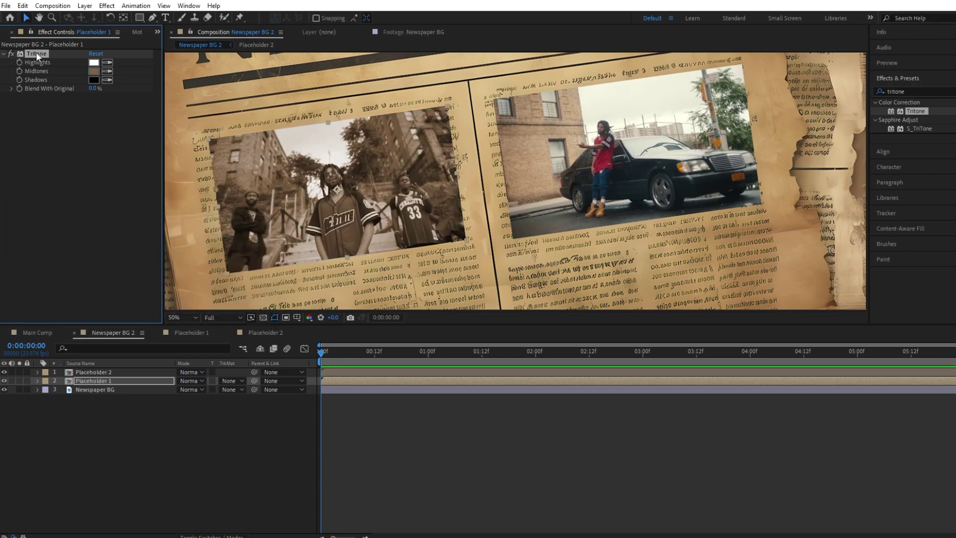
Step: Copy the Tritone effect onto Placeholder 2 and set its midtones to the lighter brown A57E57
click(102, 372)
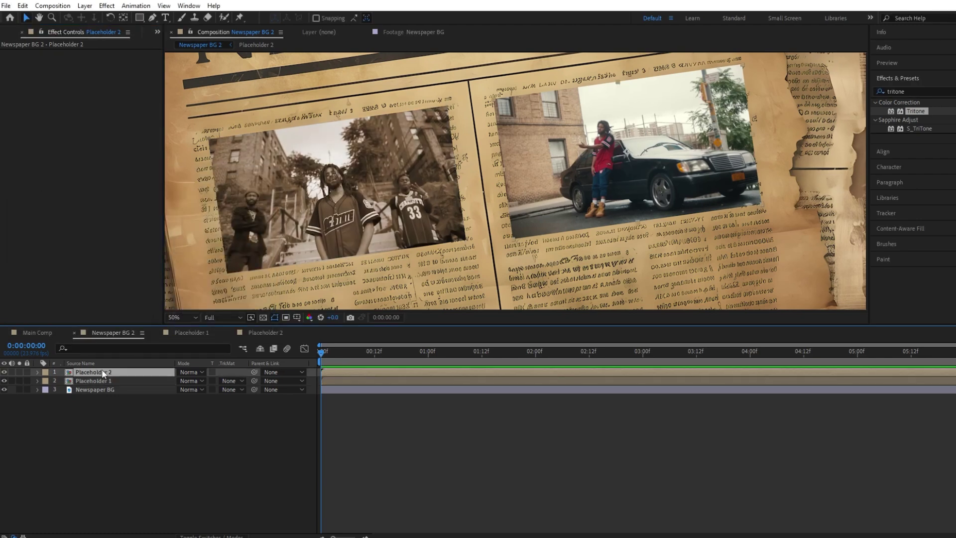
key(ctrl+v)
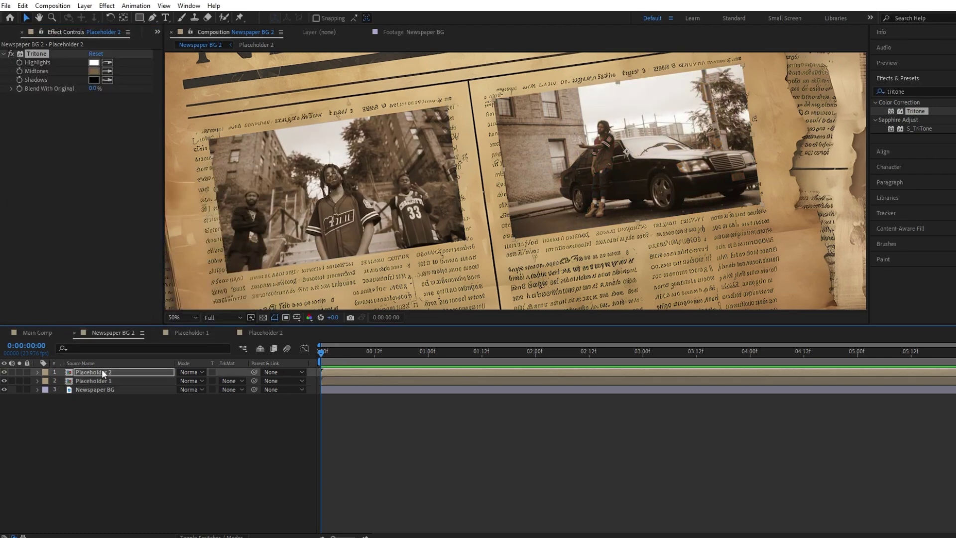
click(94, 70)
click(93, 228)
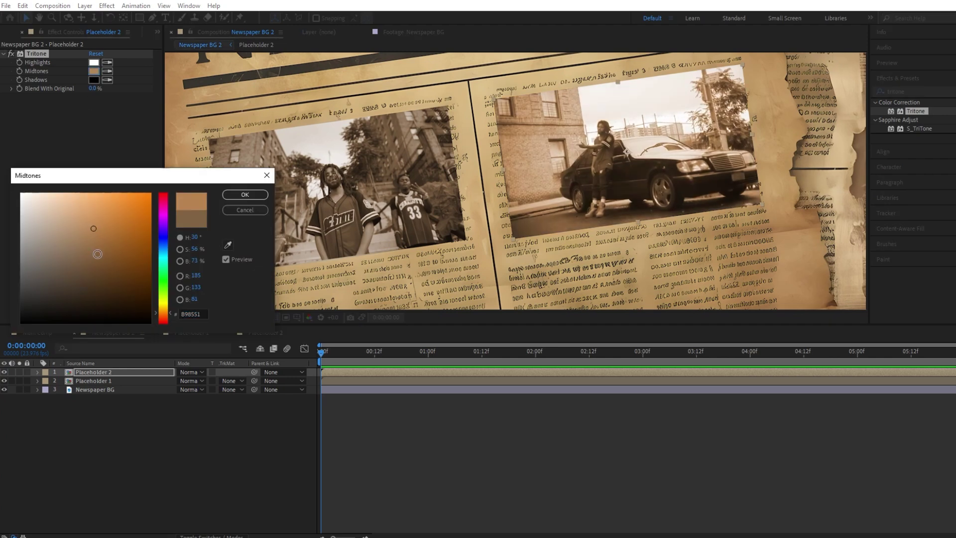
mouse_move(98, 253)
mouse_down()
mouse_move(90, 270)
mouse_move(81, 239)
mouse_up()
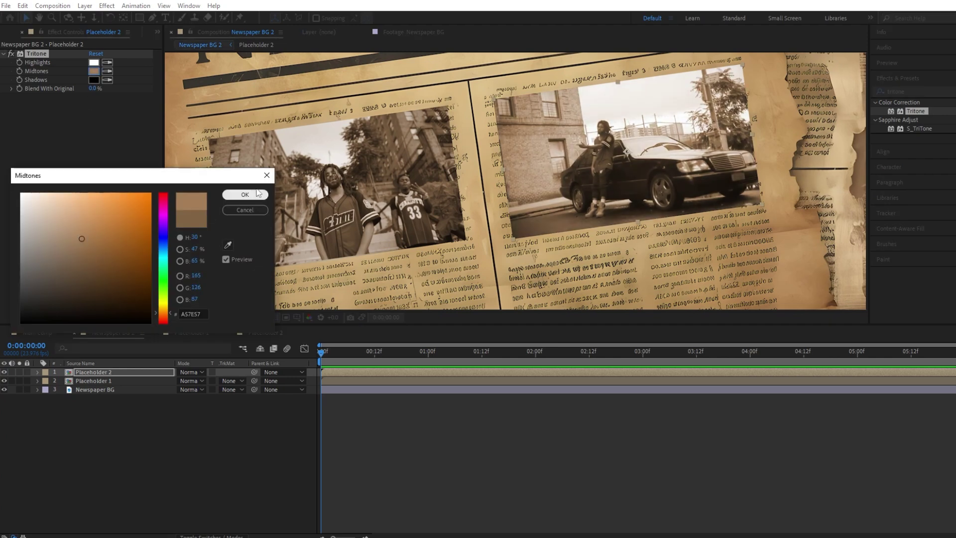
click(256, 193)
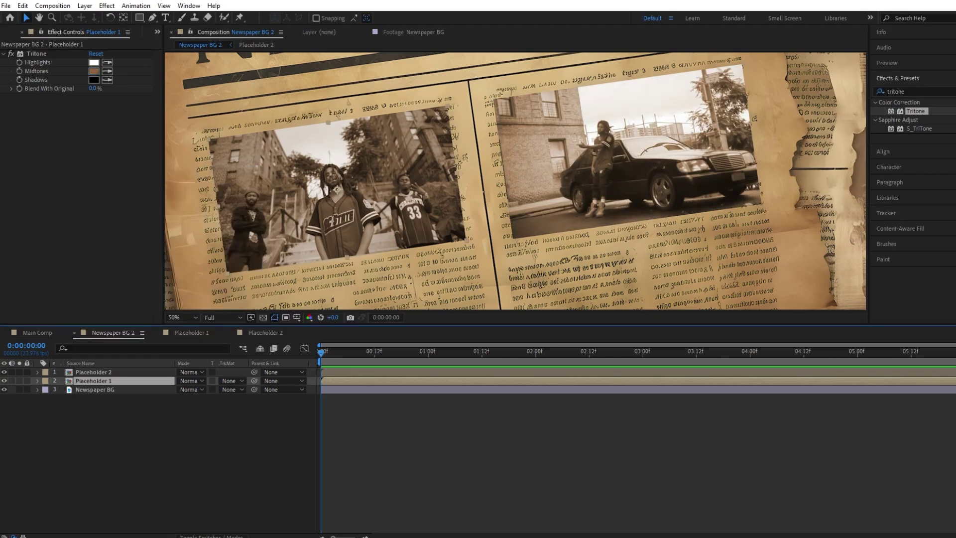
Step: Search the effects for "emboss" and apply Color Emboss to the Placeholder 1 layer
click(952, 92)
text(e)
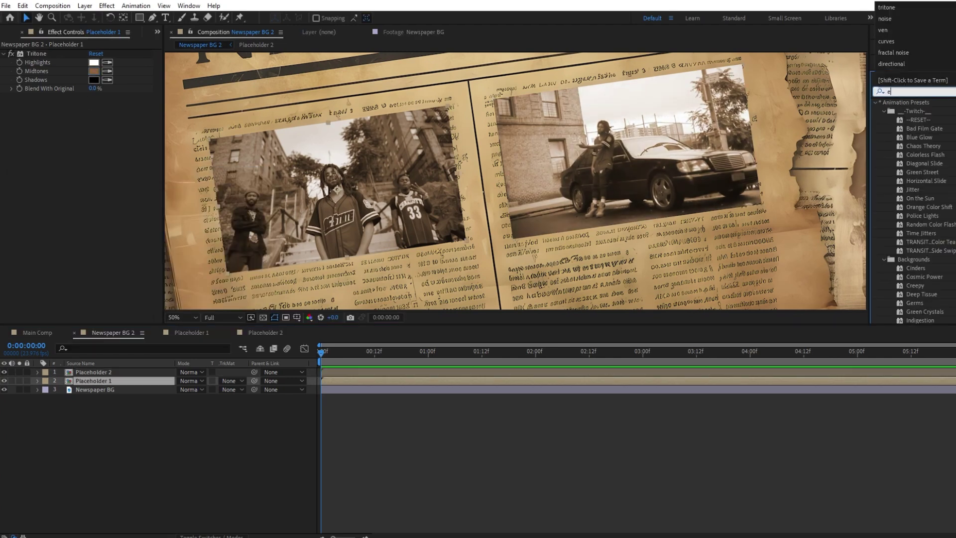
text(mboss)
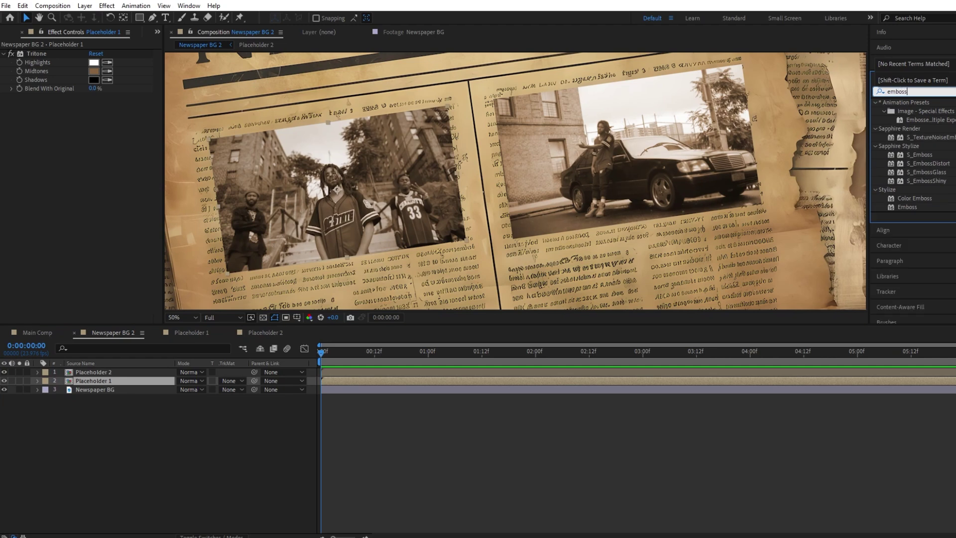
drag(914, 202, 371, 381)
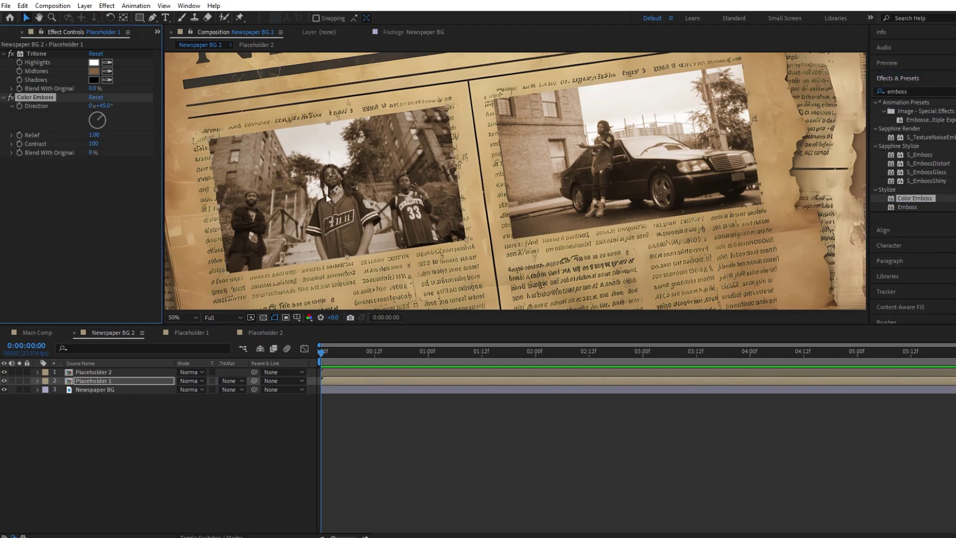
Step: Set Placeholder 1's Color Emboss to relief 3.30, direction about 90° and contrast 114
scroll(326, 193, up, 4)
drag(293, 175, 320, 188)
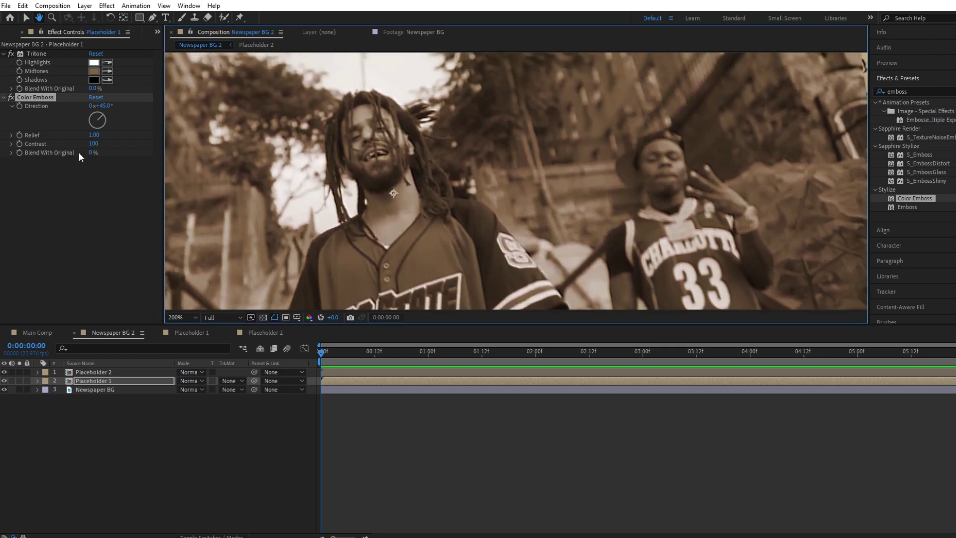
drag(93, 134, 73, 143)
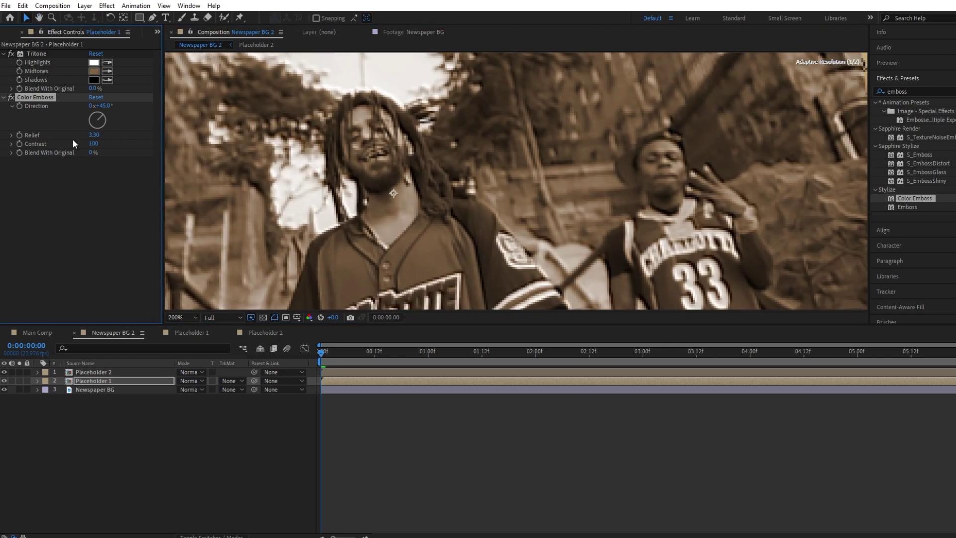
drag(99, 105, 126, 106)
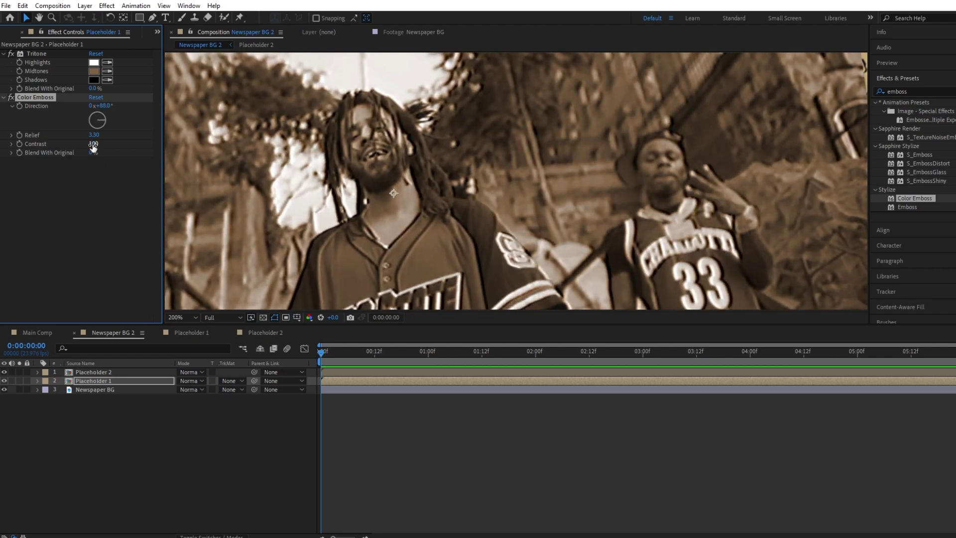
drag(93, 146, 0, 153)
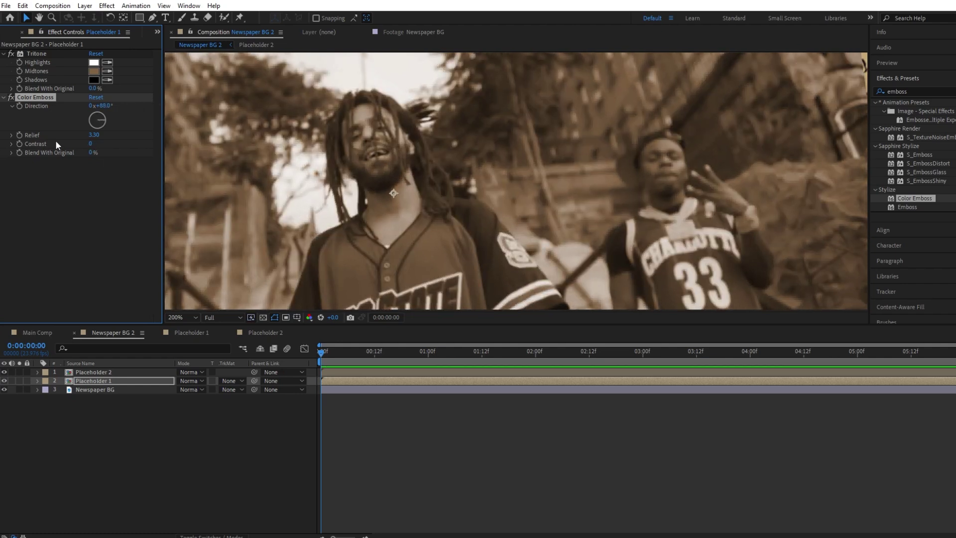
drag(91, 144, 135, 142)
scroll(368, 187, down, 4)
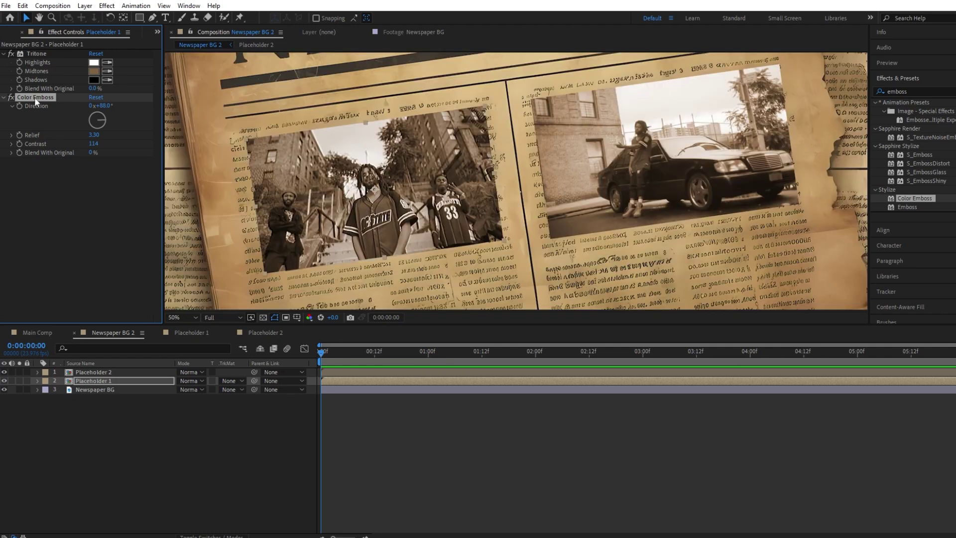
Step: Copy Placeholder 1's Color Emboss effect onto Placeholder 2 and check the whole newspaper
click(363, 372)
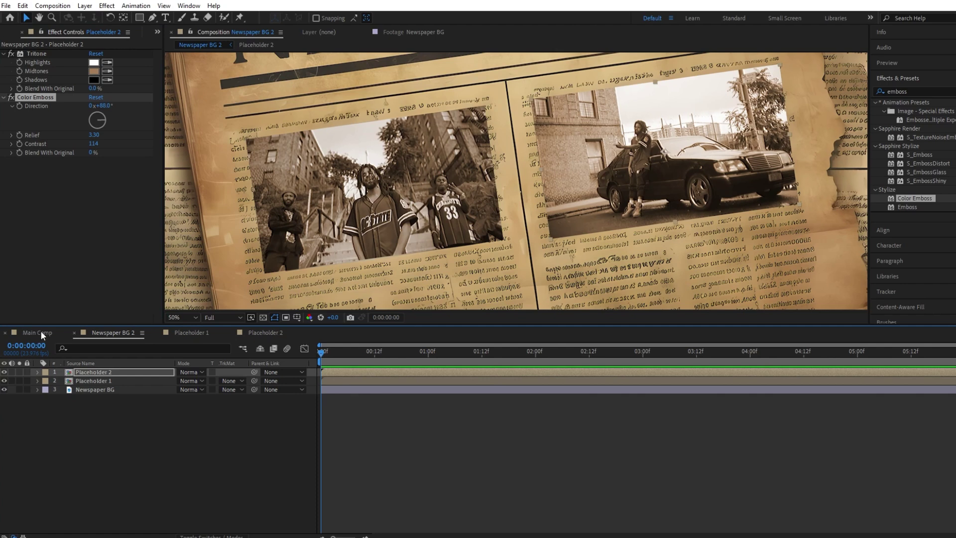
click(193, 315)
click(202, 339)
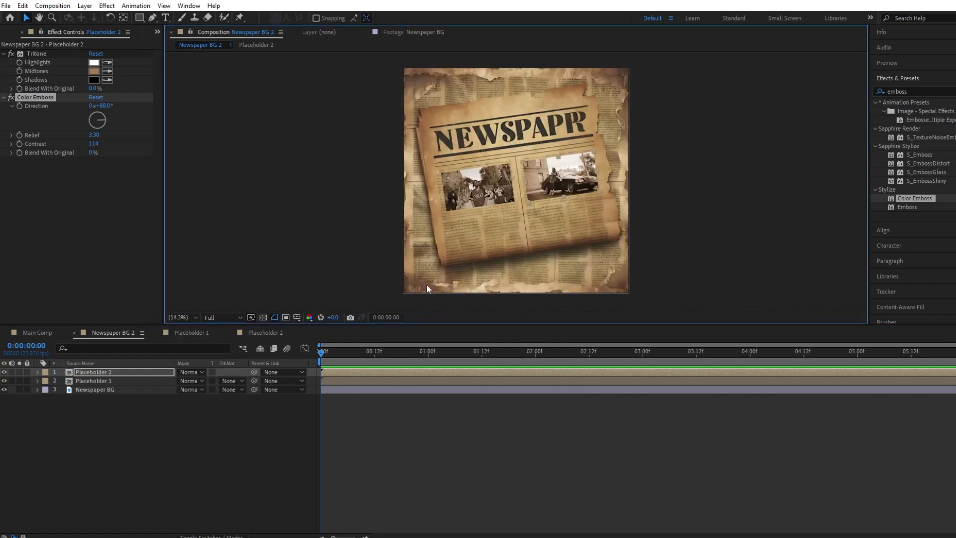
Step: In Main Comp, insert Newspaper BG 2 between Footage 2 and Footage 1, starting at 0:00:01:18
click(46, 332)
click(514, 372)
click(487, 381)
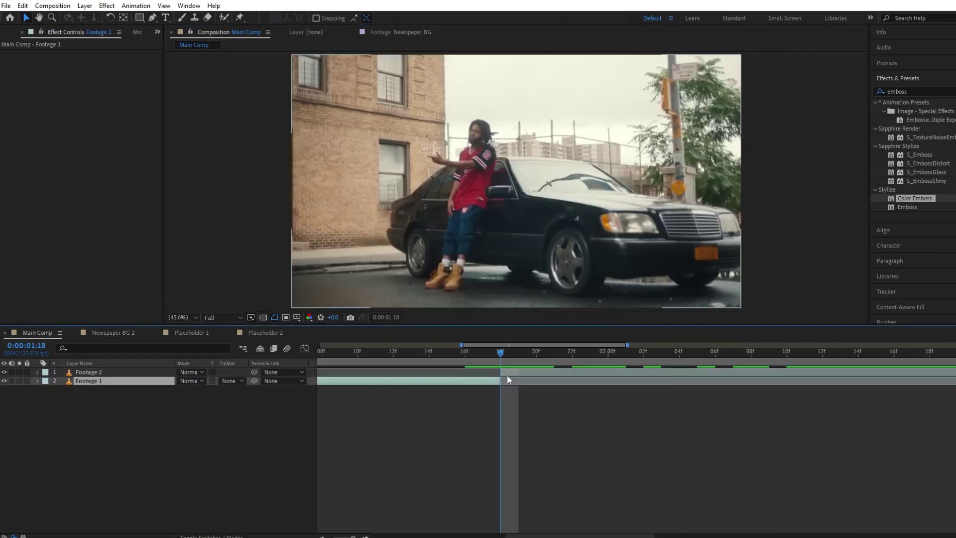
click(8, 33)
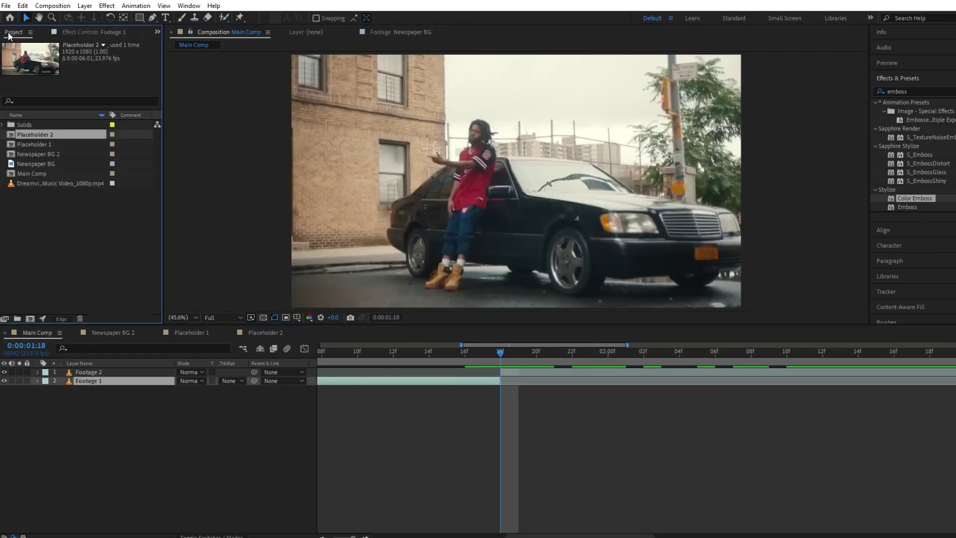
click(46, 153)
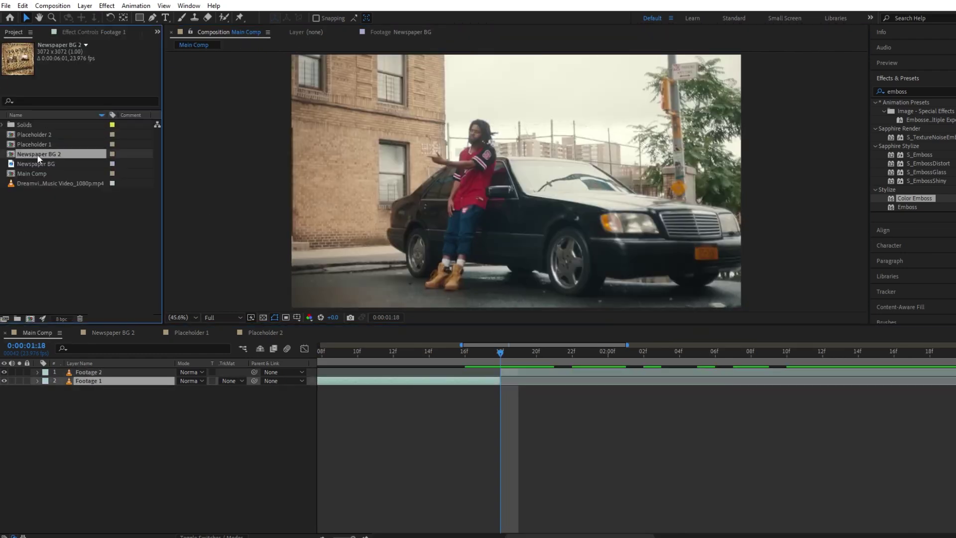
drag(36, 153, 506, 377)
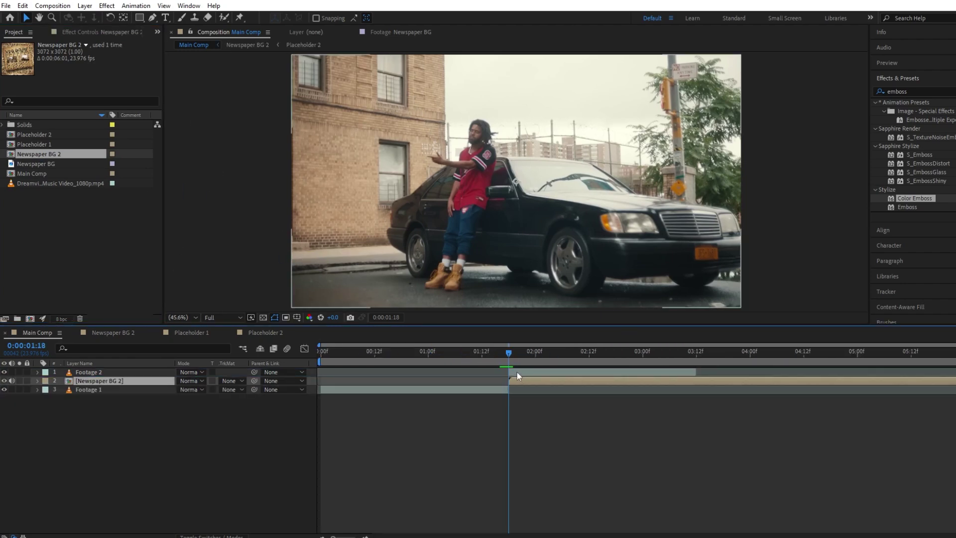
Step: Shift Footage 2 to start at about 0:00:03:12, and undo a trial repositioning of Newspaper BG 2
drag(517, 372, 690, 371)
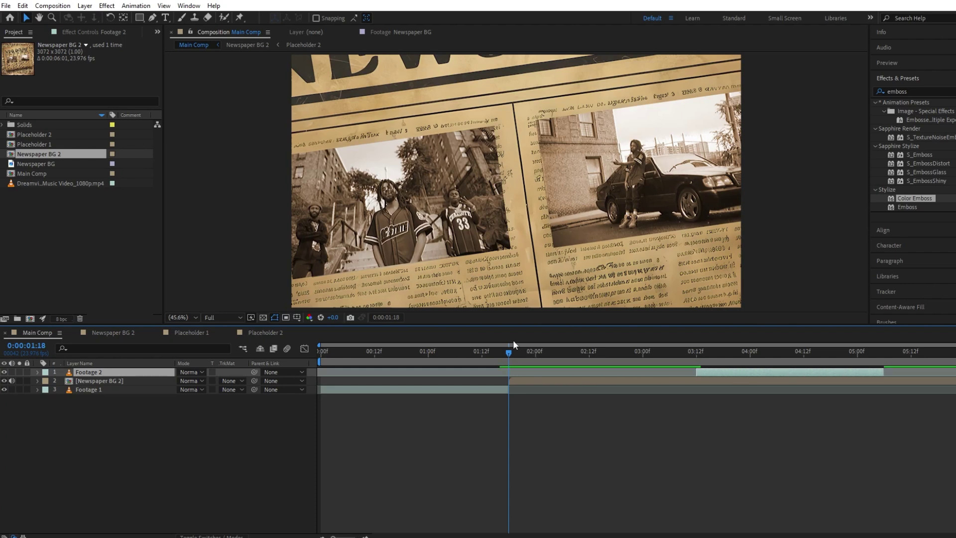
drag(440, 251, 517, 218)
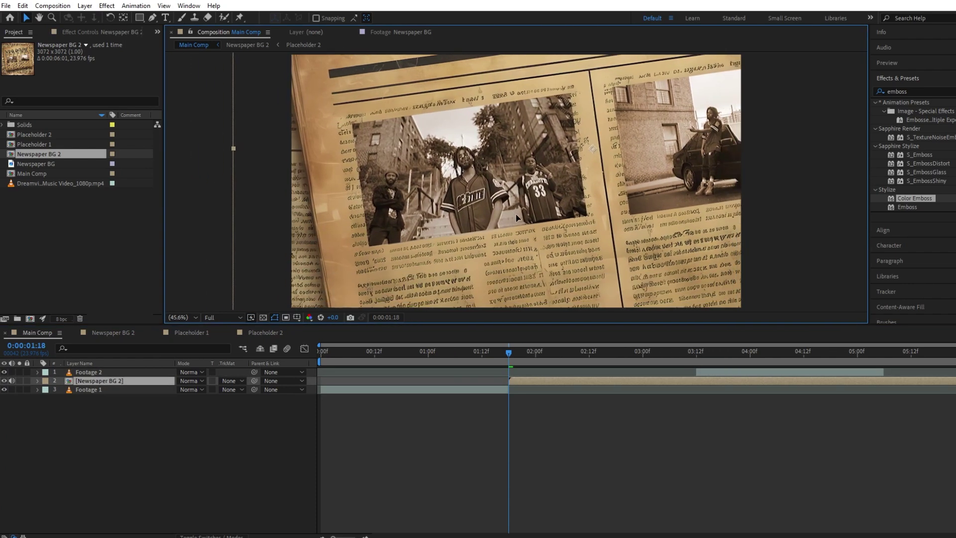
key(ctrl+z)
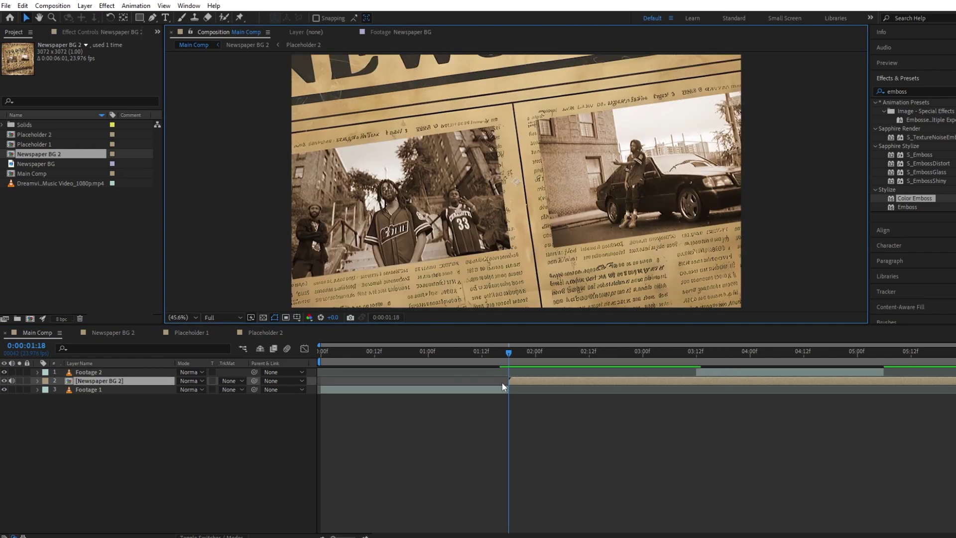
Step: Preview the cut into Newspaper BG 2, make that layer 3D, and keyframe its Position and Scale at 0:00:01:18
click(495, 356)
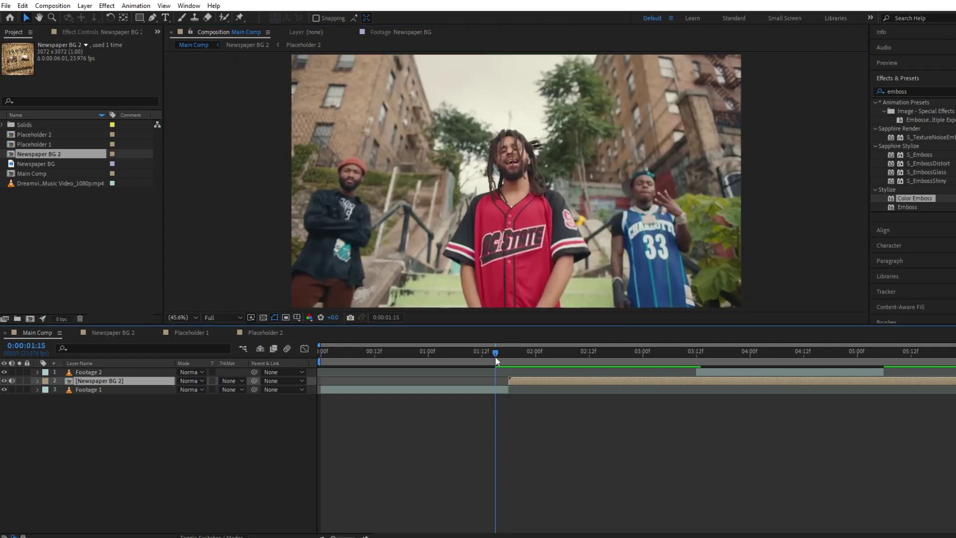
key(space)
drag(520, 356, 508, 356)
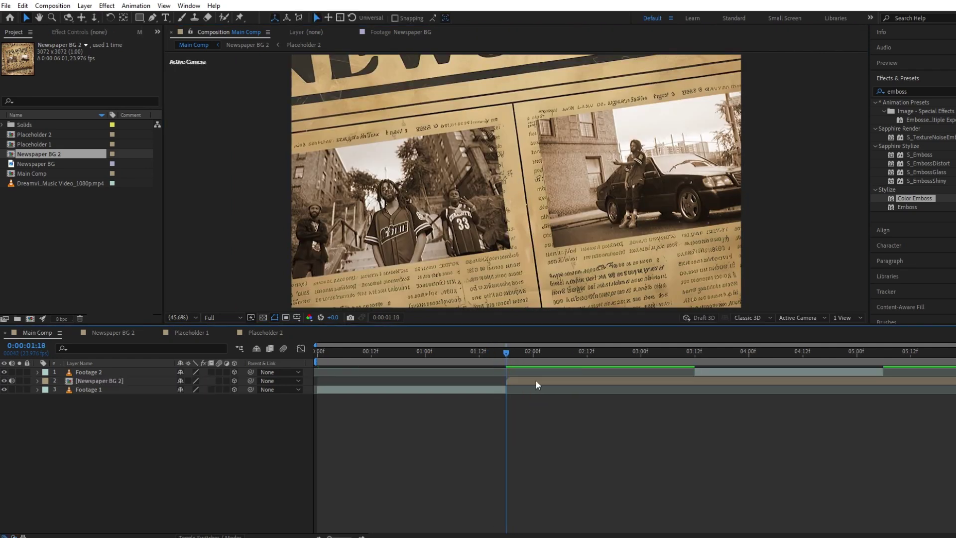
click(521, 382)
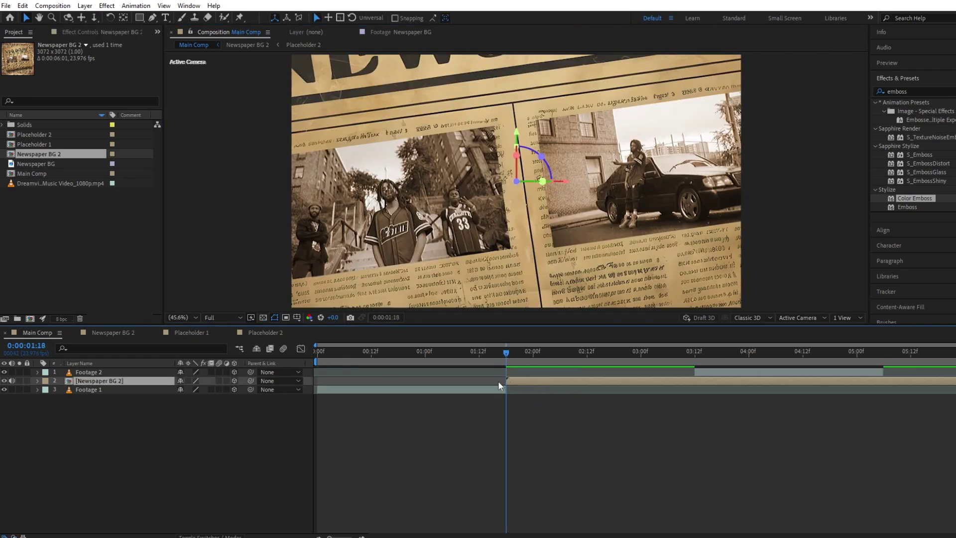
key(s)
click(63, 389)
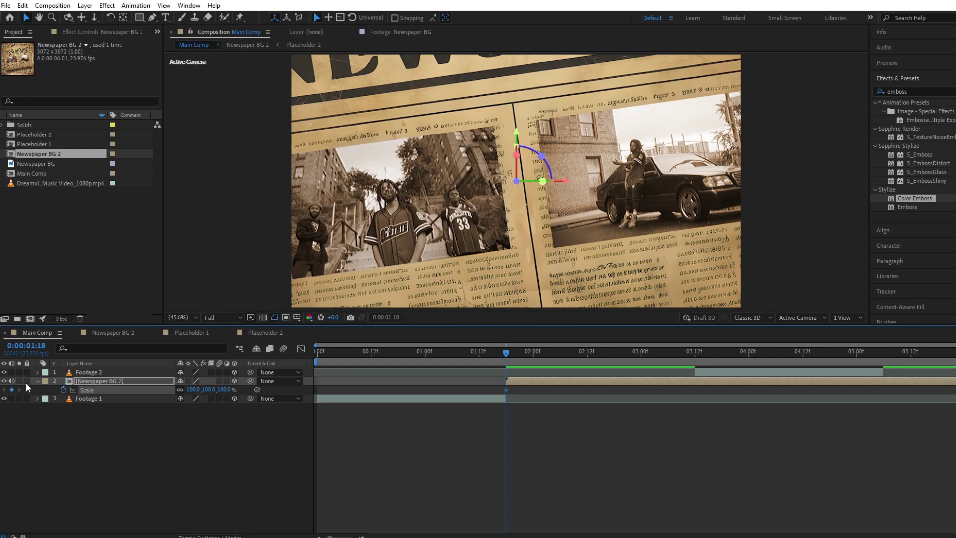
key(alt+shift+p)
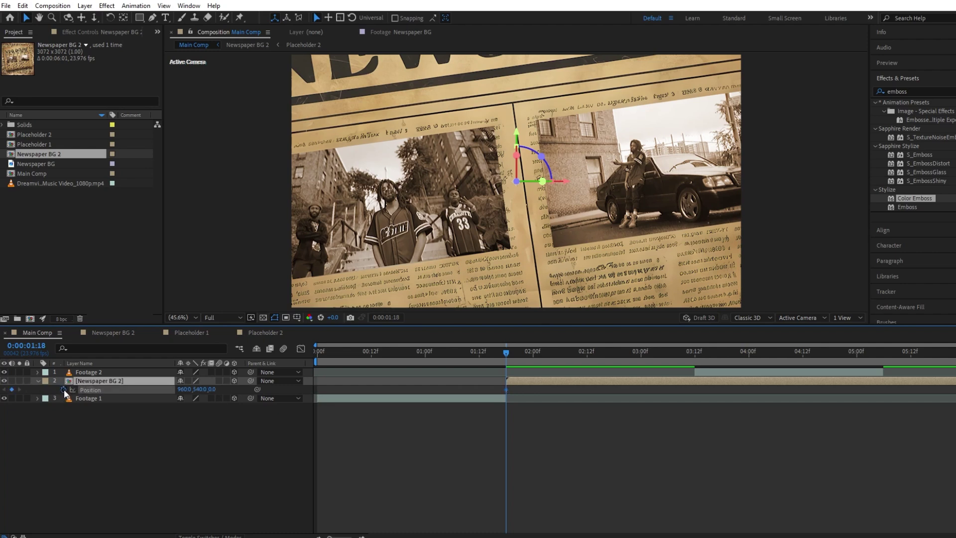
click(98, 381)
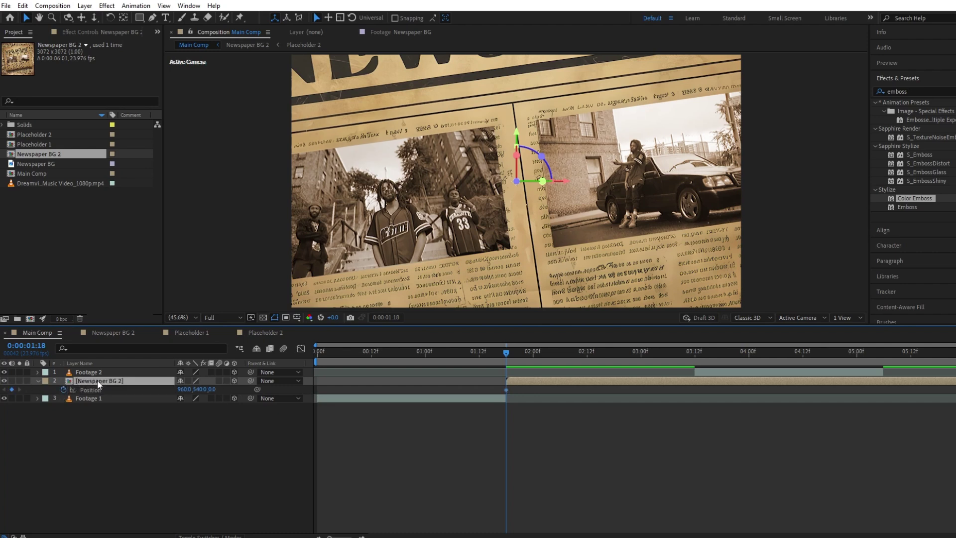
key(shift+s)
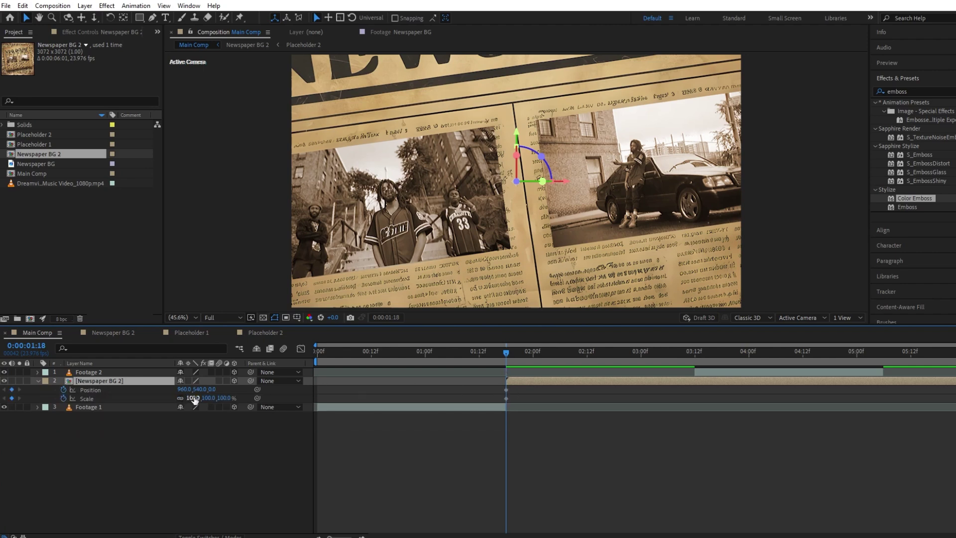
Step: Set Newspaper BG 2's scale to 171% and add a Z Rotation keyframe at 0:00:01:18
mouse_move(192, 398)
mouse_down()
mouse_move(230, 398)
mouse_move(198, 415)
mouse_up()
click(144, 382)
key(r)
key(ctrl+z)
key(alt+shift+r)
key(u)
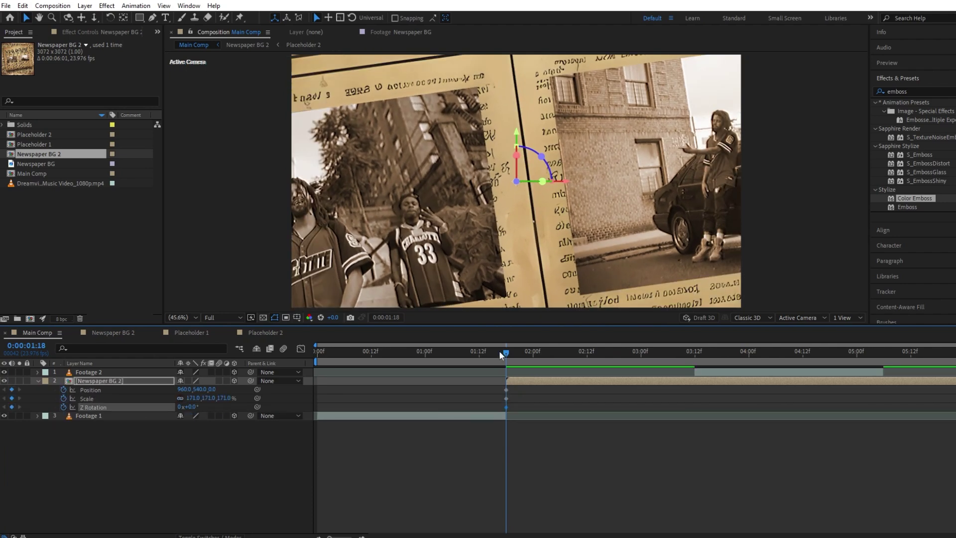
Step: Fill the frame with the newspaper's three-man picture, using 229% scale, 8° Z rotation and a position of about 2209, 548
drag(562, 182, 717, 92)
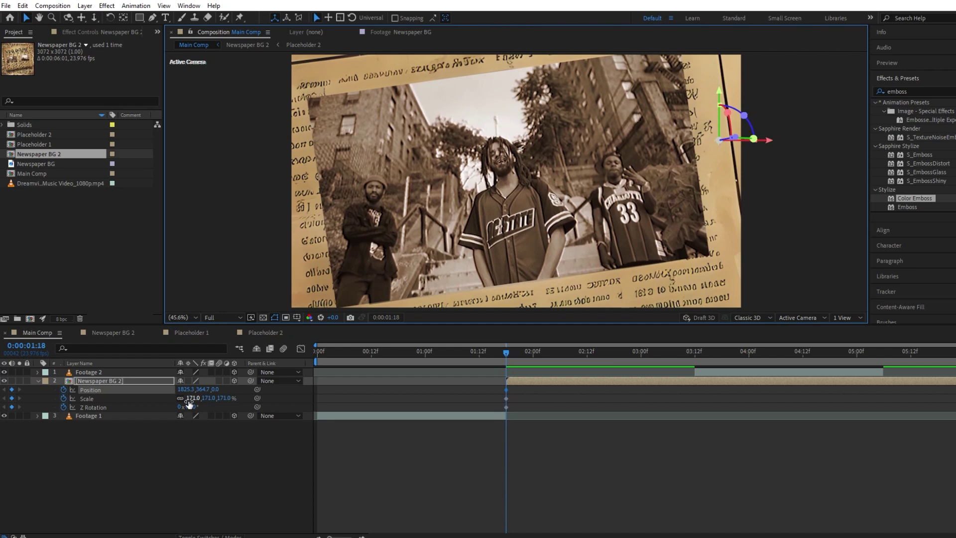
drag(189, 403, 218, 403)
drag(441, 234, 540, 219)
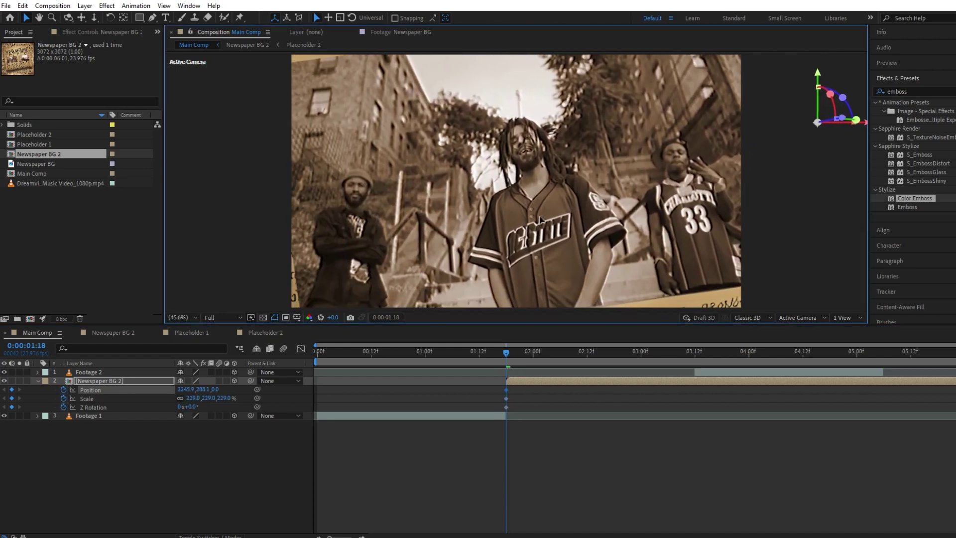
drag(193, 407, 194, 406)
drag(830, 84, 831, 135)
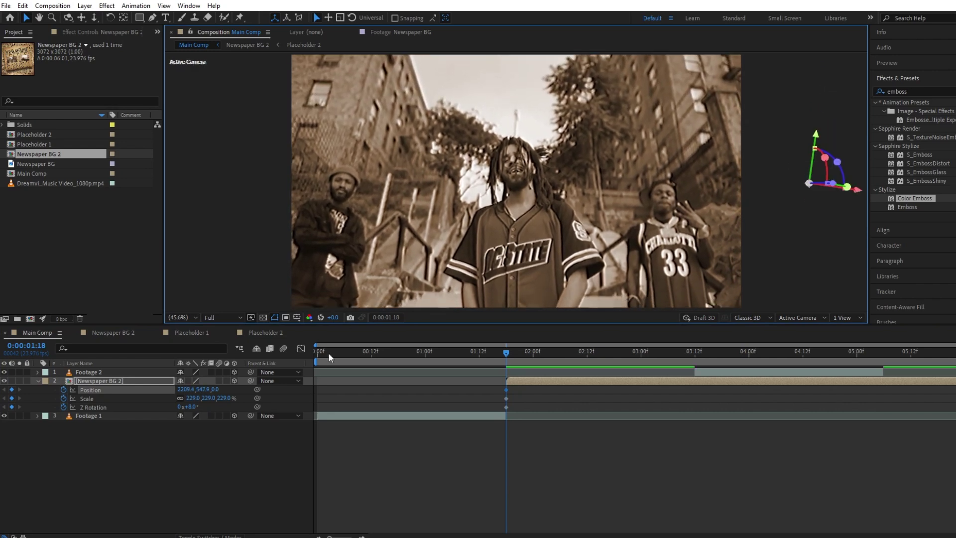
Step: Move Newspaper BG 2's anchor point to the middle of the three-man picture and reduce the scale to 209%
key(y)
drag(808, 184, 514, 193)
drag(192, 398, 182, 398)
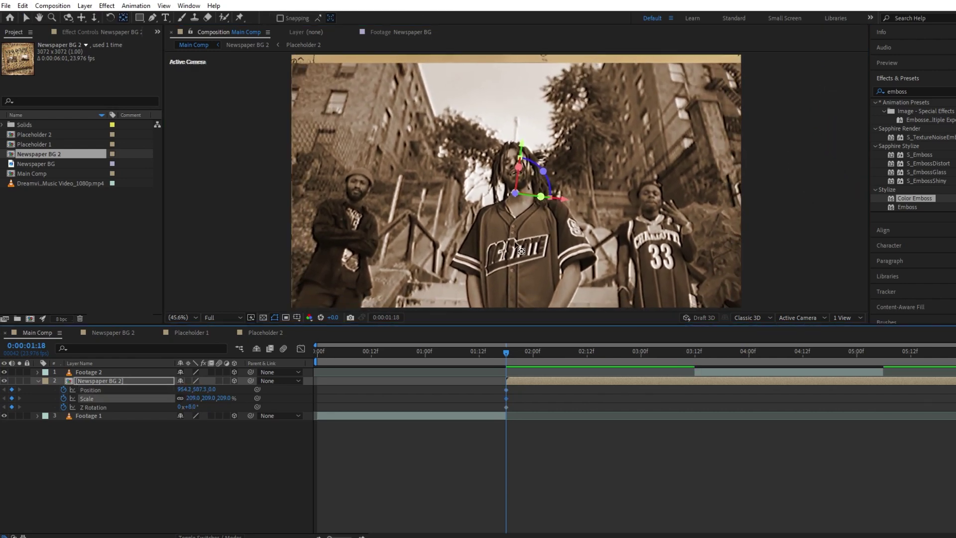
drag(564, 202, 560, 201)
key(v)
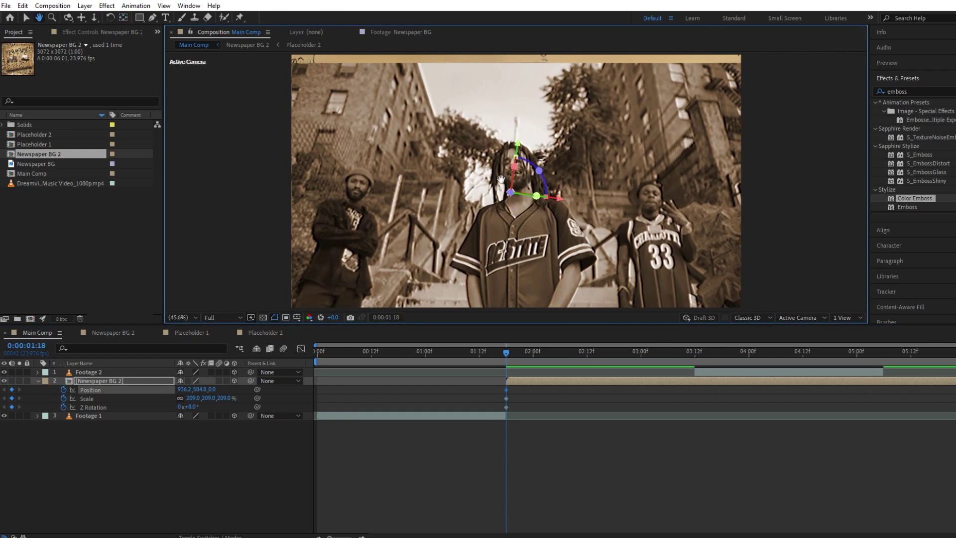
Step: Nudge Newspaper BG 2 to about 922, 545 to match Footage 1's framing, and play back the cut
scroll(518, 145, down, 2)
drag(518, 160, 519, 160)
key(Left)
key(Left)
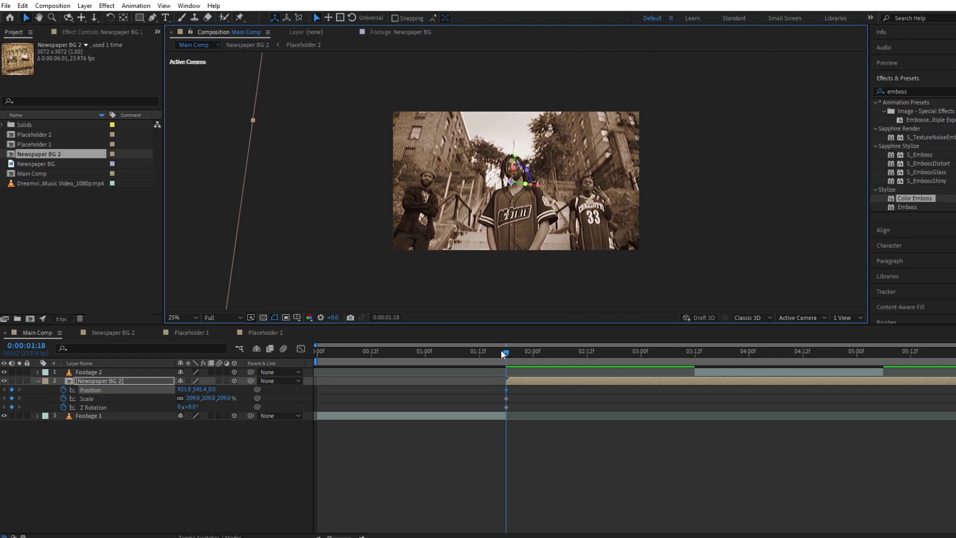
key(space)
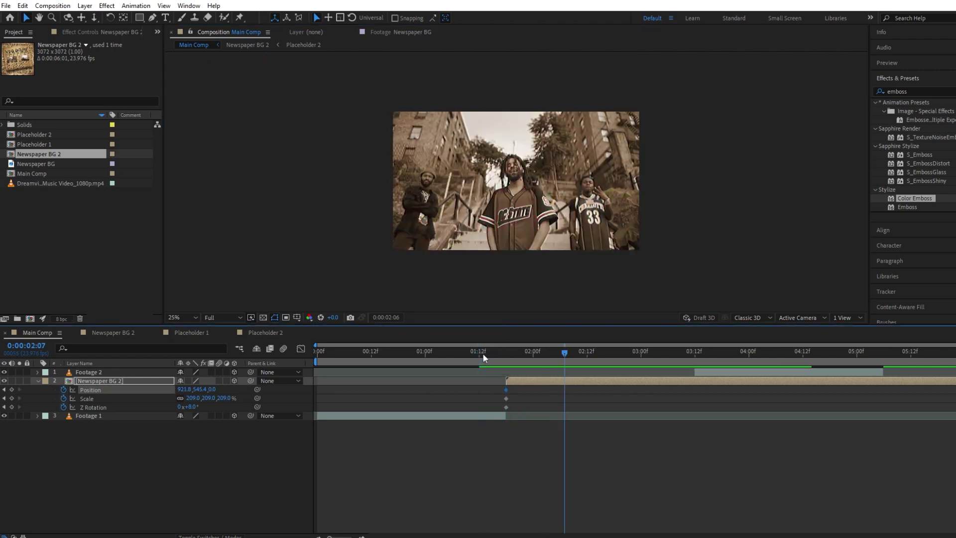
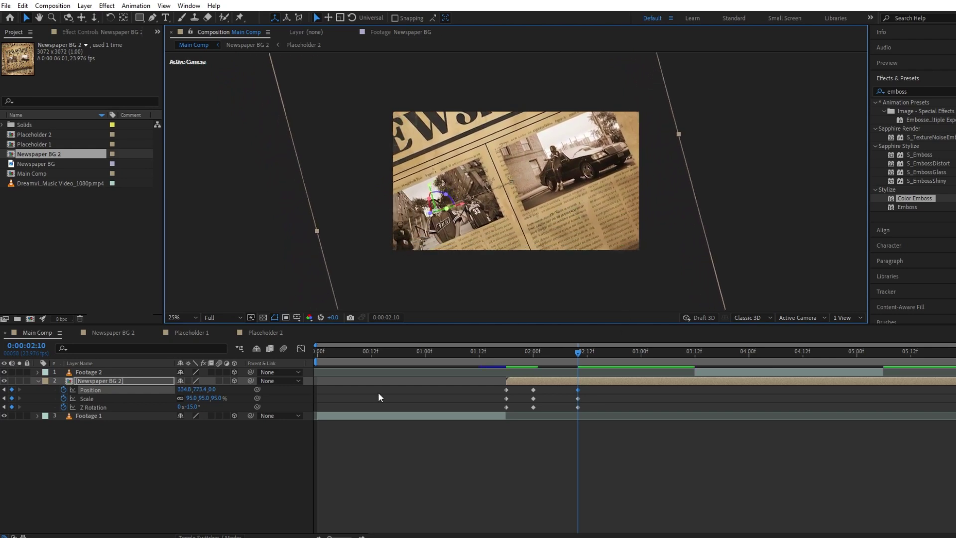
Step: Enable motion blur on the Newspaper BG 2 layer and play back from 0:00:01:14
click(219, 380)
drag(564, 351, 487, 354)
key(space)
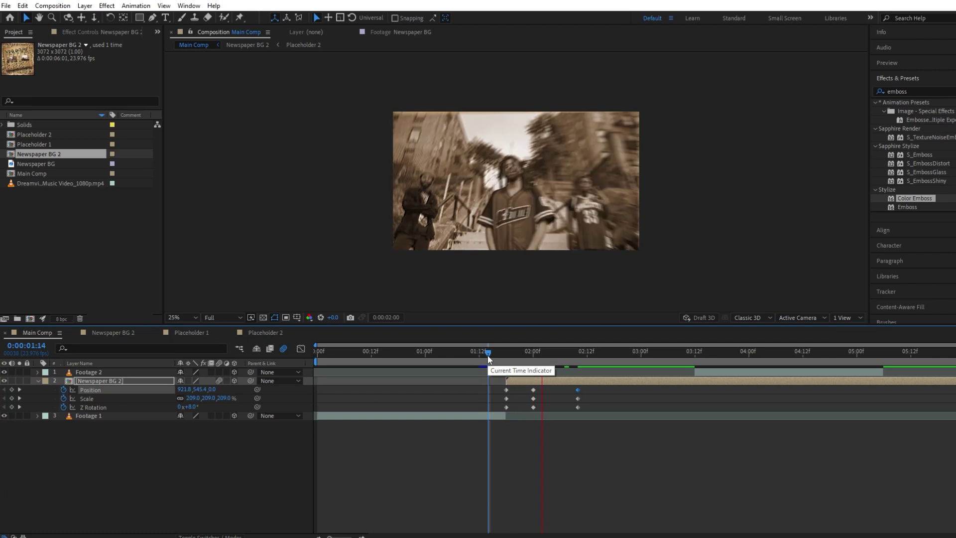
Step: At 0:00:02:16, keyframe Newspaper BG 2 to 178% scale, 9° Z rotation and a position of about -953, 1301
click(583, 349)
drag(582, 351, 604, 355)
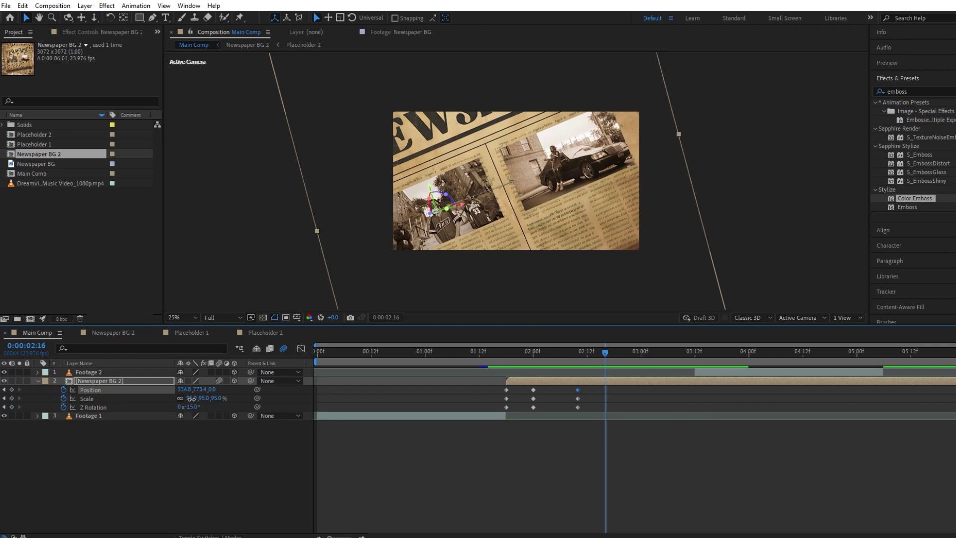
drag(191, 398, 240, 403)
drag(542, 220, 399, 282)
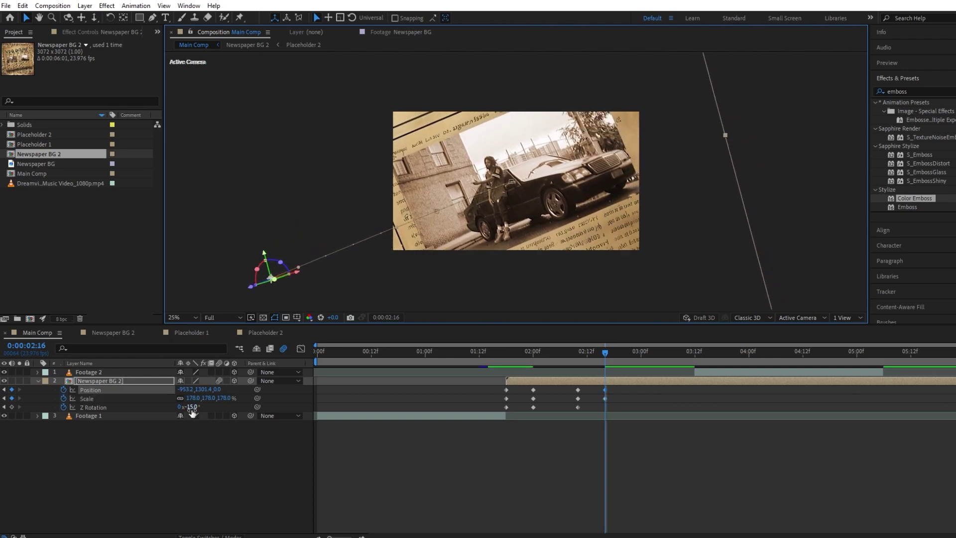
drag(191, 410, 202, 408)
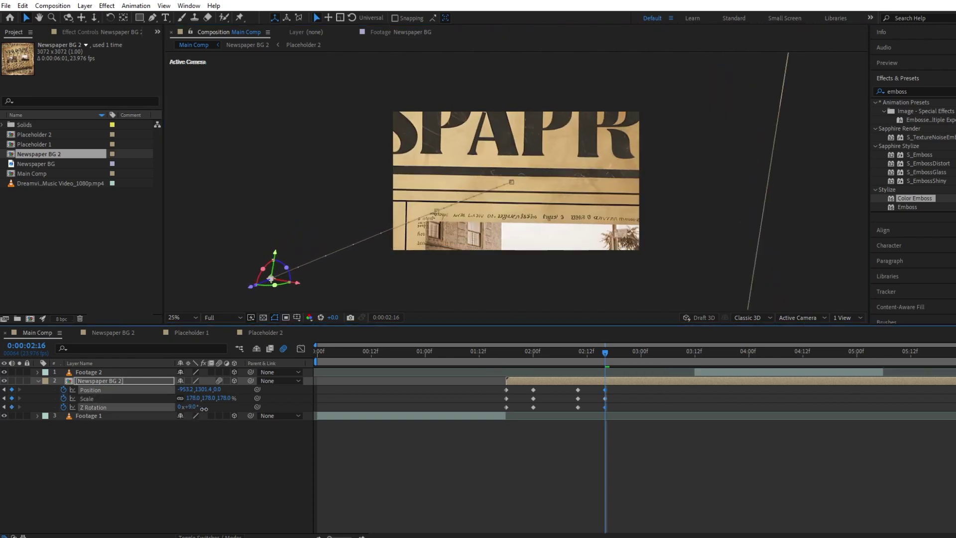
Step: Fill the frame with the newspaper's car picture, using 196% scale, 8° Z rotation and a position of about -1277, 517
drag(538, 228, 512, 130)
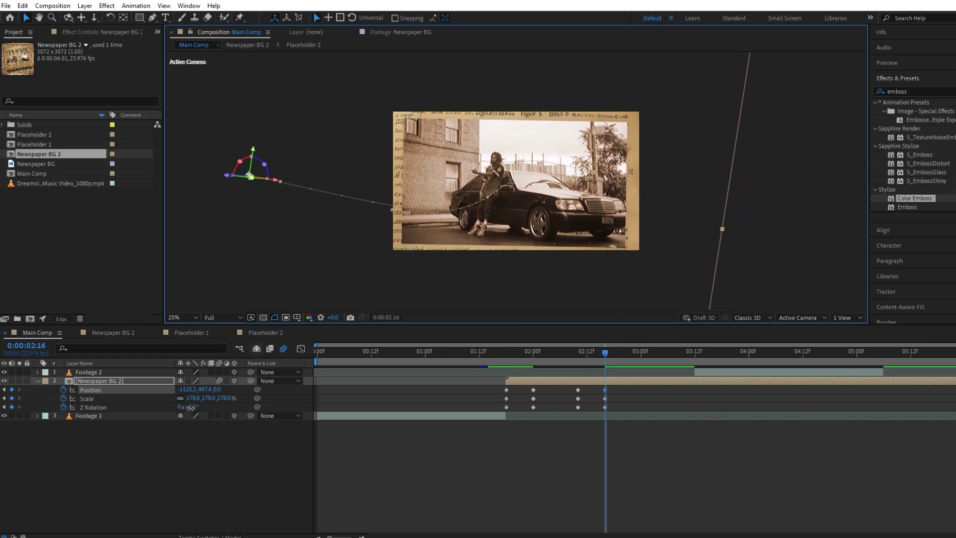
drag(190, 407, 207, 393)
drag(558, 217, 537, 219)
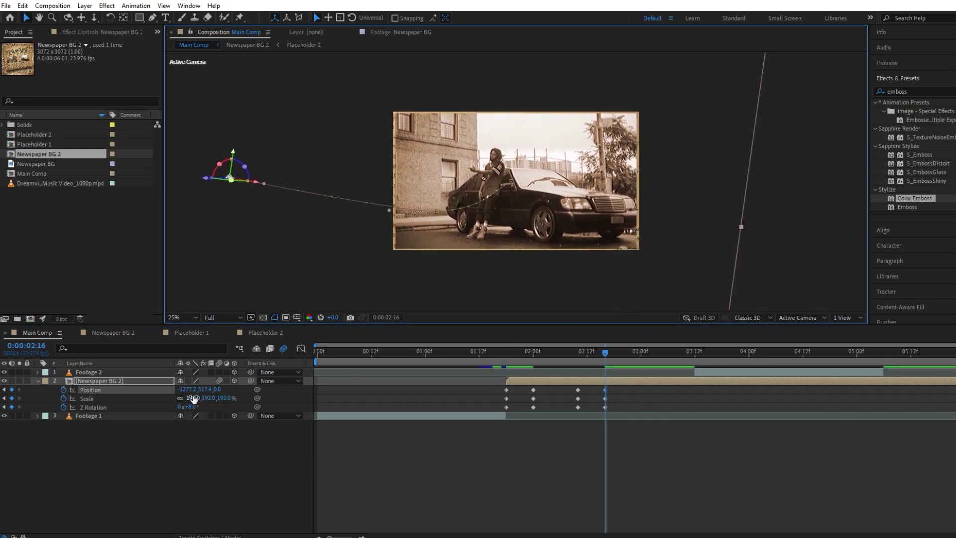
drag(194, 396, 195, 396)
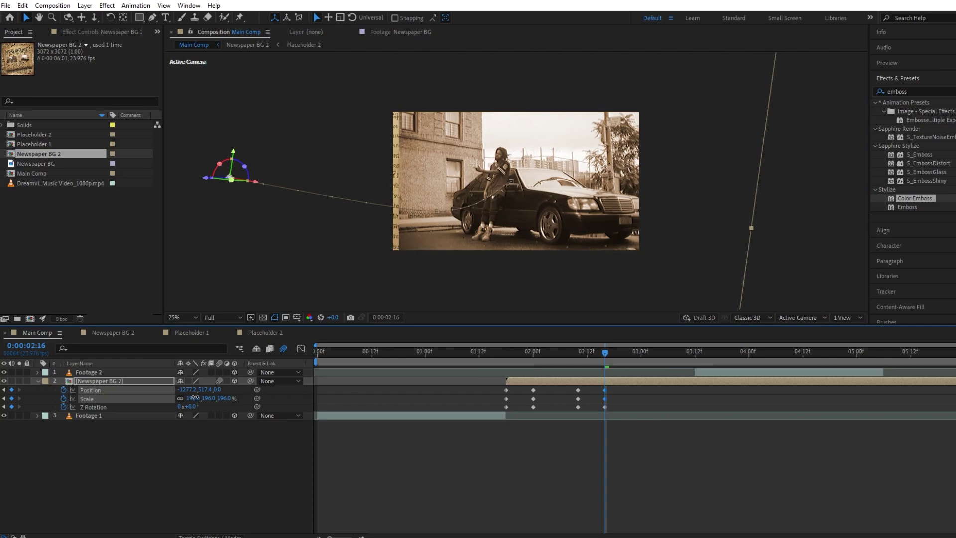
Step: Nudge Newspaper BG 2 to about -1321, 513 so the car picture covers the frame's edges
key(Left)
key(Left)
key(Left)
key(Left)
key(Left)
key(Left)
key(Left)
key(Left)
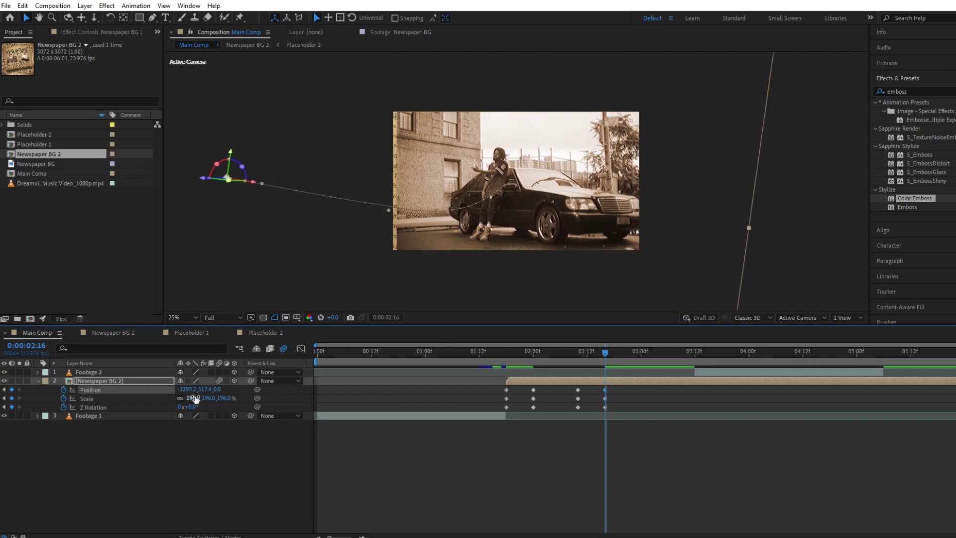
key(Left)
key(Left)
key(Left)
key(Left)
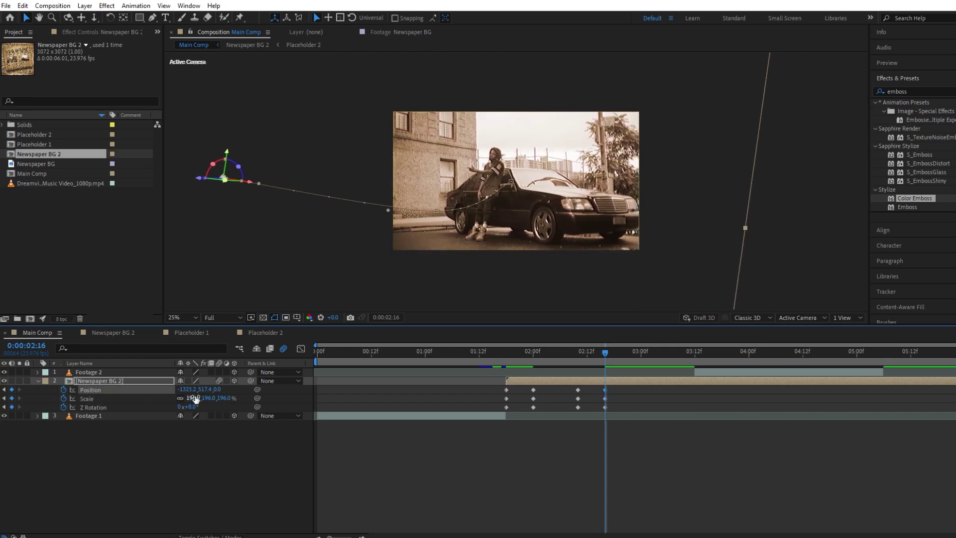
key(Right)
key(Up)
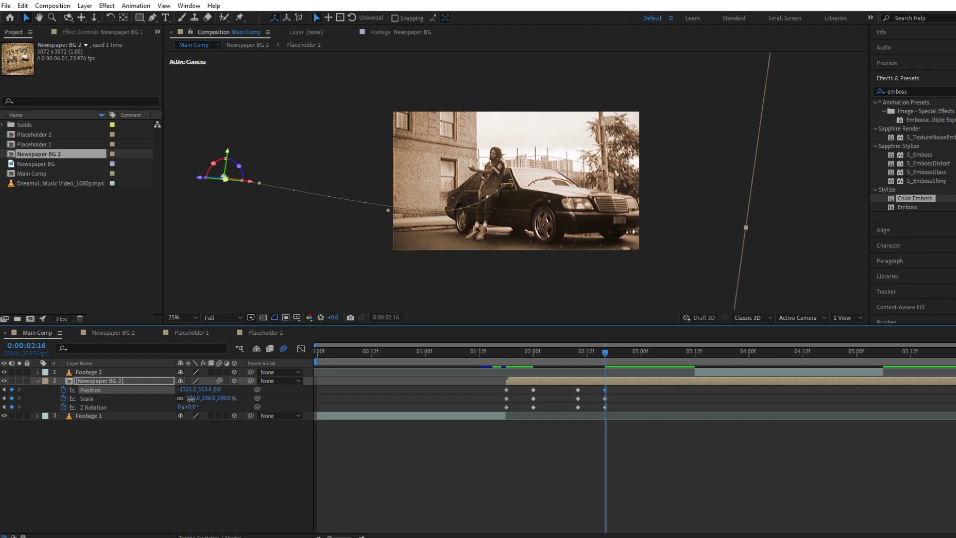
Step: Set Newspaper BG 2's scale to 197% and nudge its position to about -1337, 513
click(192, 397)
text(197)
key(Return)
key(Left)
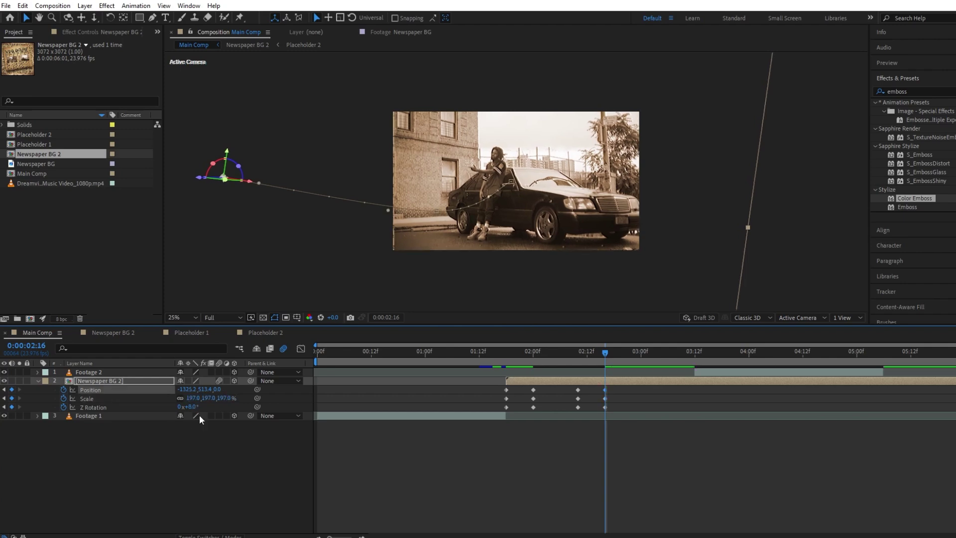
key(Left)
key(Left)
key(Left)
key(Left)
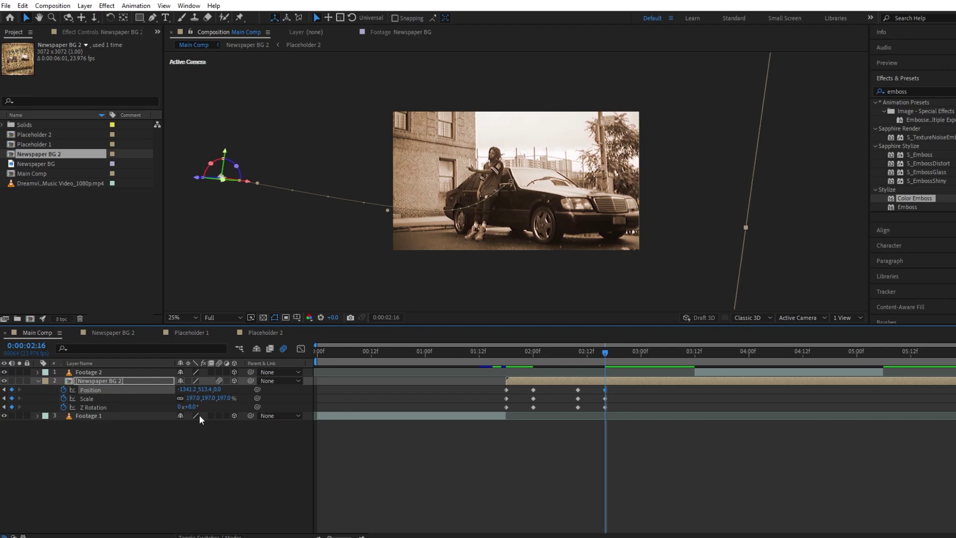
key(Right)
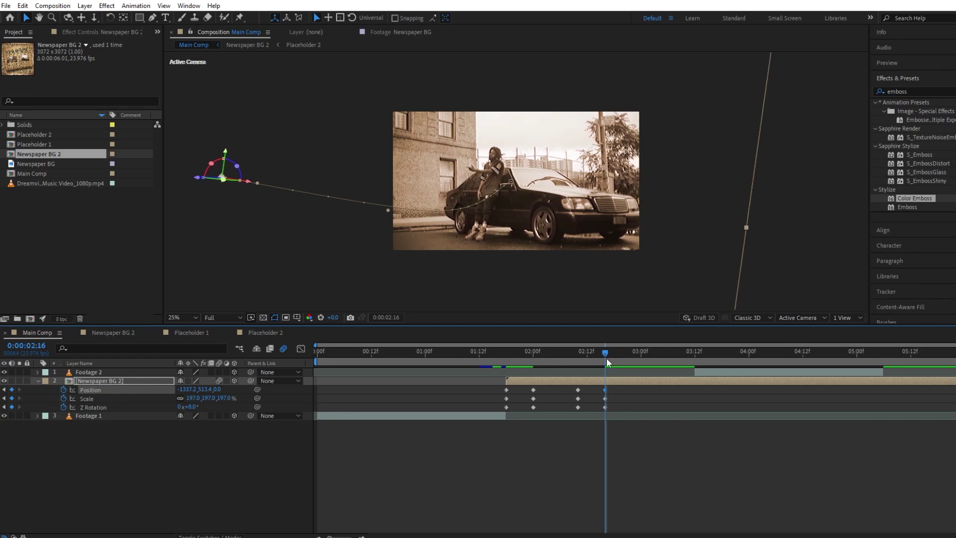
Step: Add Position, Scale and Z Rotation keyframes with the current values to Newspaper BG 2 at 0:00:02:20
click(712, 373)
drag(605, 353, 622, 353)
click(629, 380)
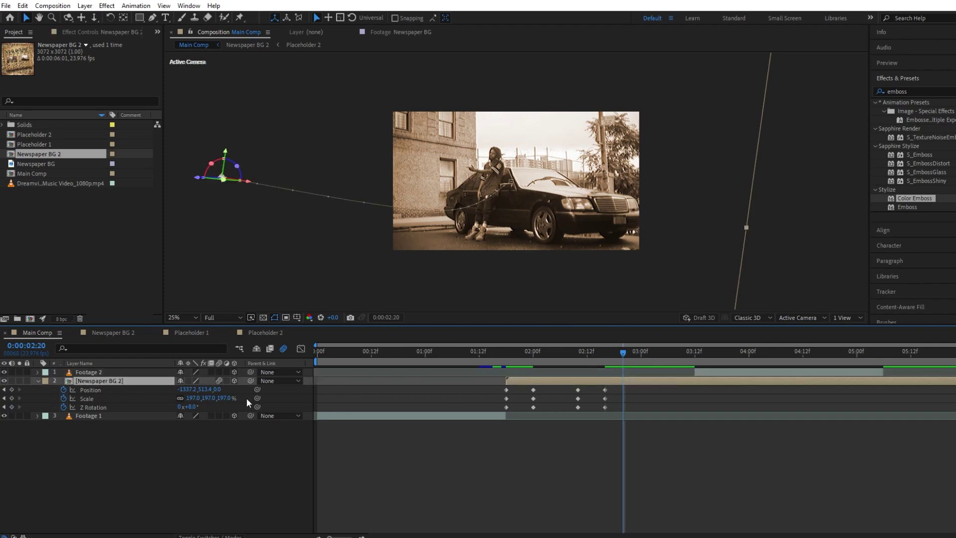
click(12, 389)
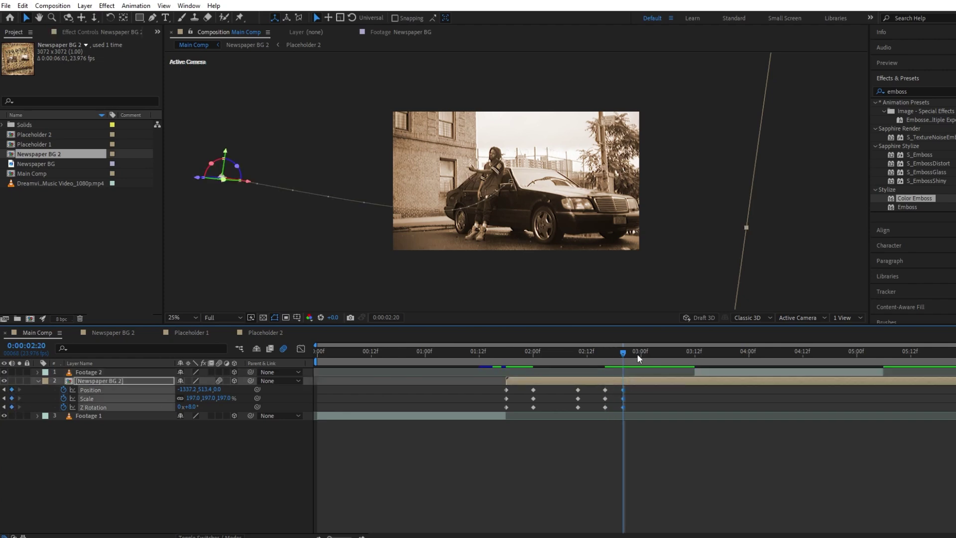
Step: Cut off Newspaper BG 2 at 0:00:02:20, start Footage 2 at that point and play back the result
key(ctrl+shift+d)
key(Delete)
drag(710, 371, 318, 399)
key(space)
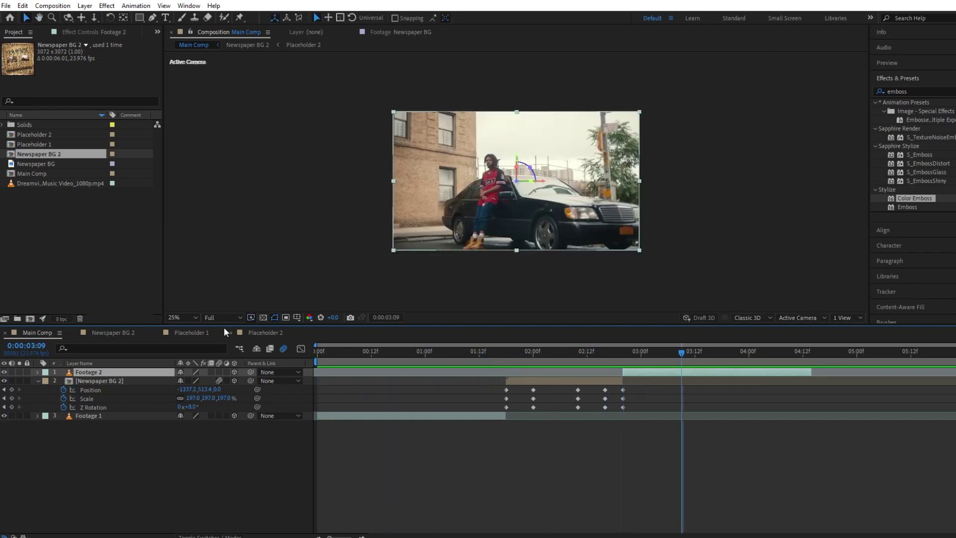
Step: Fit the composition to the viewer and play back the whole newspaper transition
click(183, 318)
click(216, 335)
click(317, 351)
key(space)
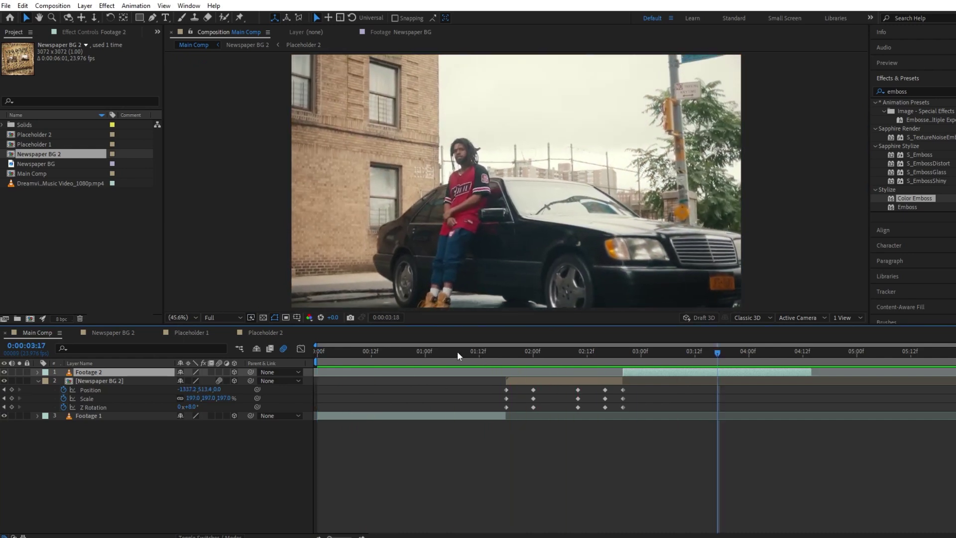
click(449, 351)
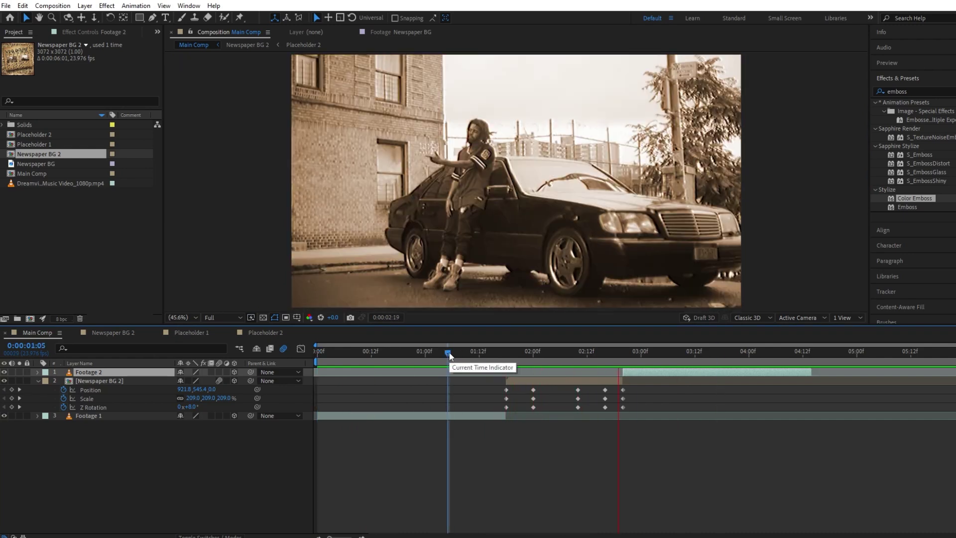
Step: Lengthen Newspaper BG 2, shift its last two keyframe sets later, and copy the 0:00:02:10 keyframes to about 0:00:02:15
click(544, 351)
drag(544, 350, 571, 411)
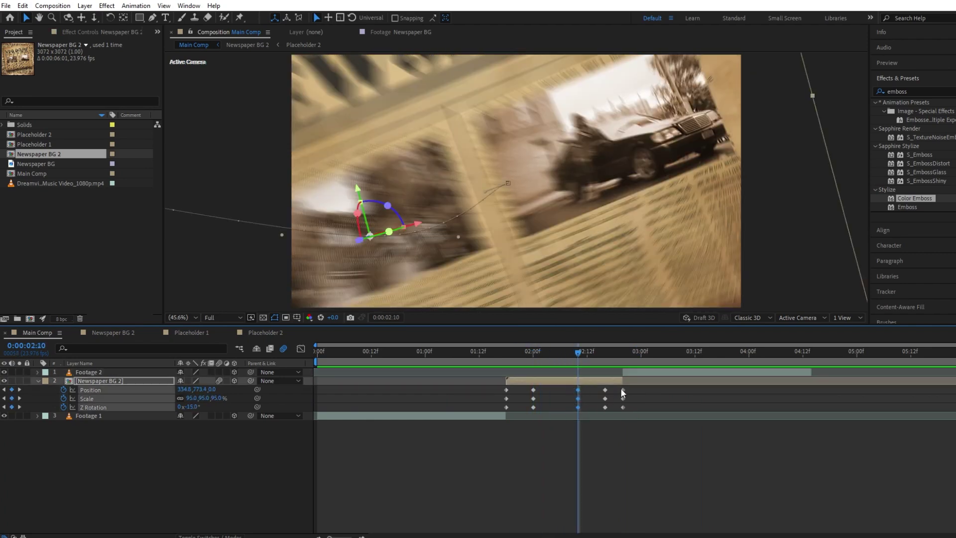
drag(642, 373, 714, 369)
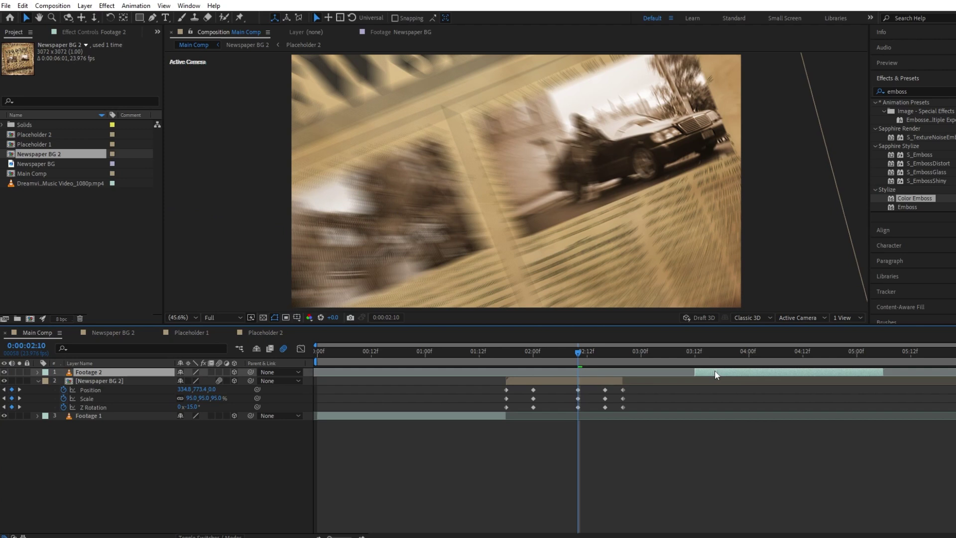
click(622, 380)
drag(598, 386, 569, 413)
drag(578, 354, 510, 353)
key(ctrl+c)
key(ctrl+v)
Step: Move Footage 2 to start at 0:00:03:05, where Newspaper BG 2 ends, and play back the transition
drag(697, 372, 660, 380)
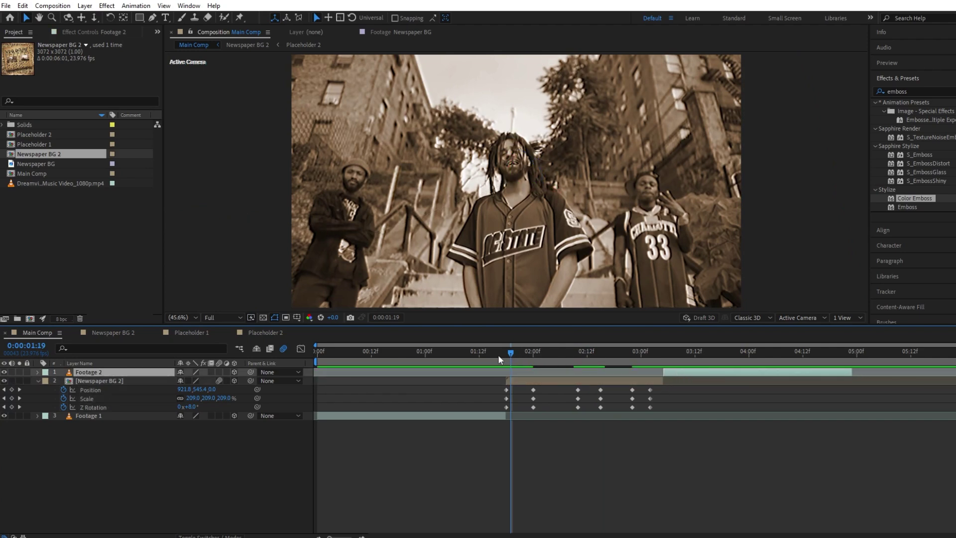
click(457, 352)
key(space)
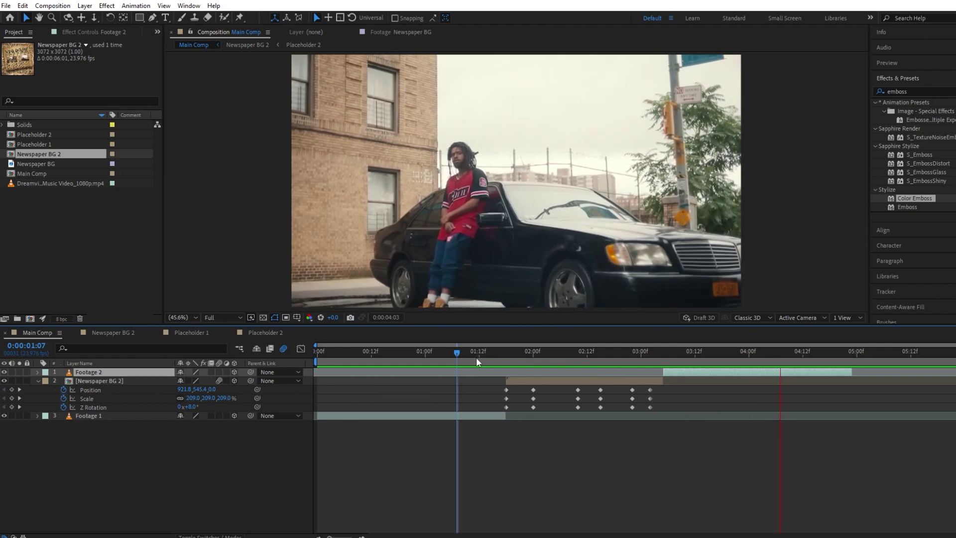
key(space)
Step: End the work area at 0:00:04:22 and trim the composition to it
drag(826, 353, 848, 354)
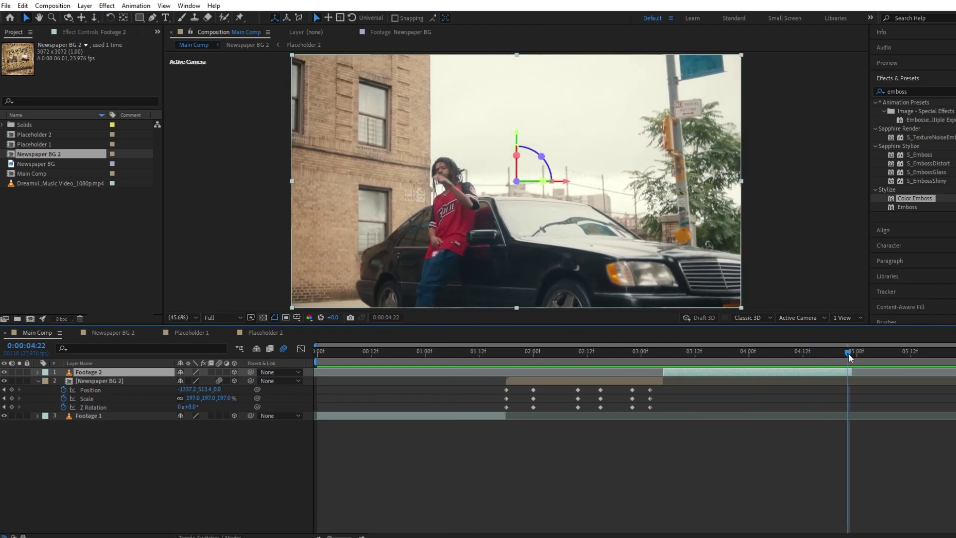
key(n)
right_click(827, 358)
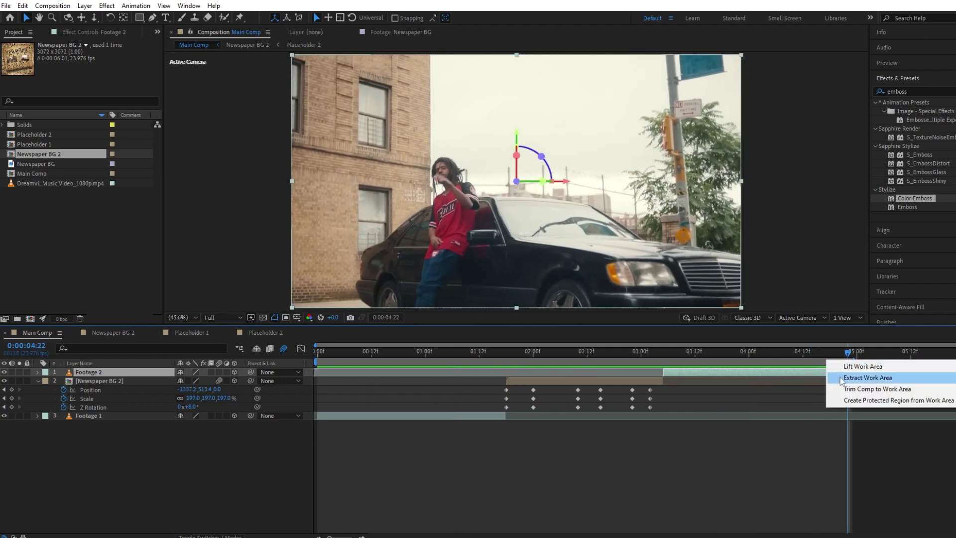
click(845, 389)
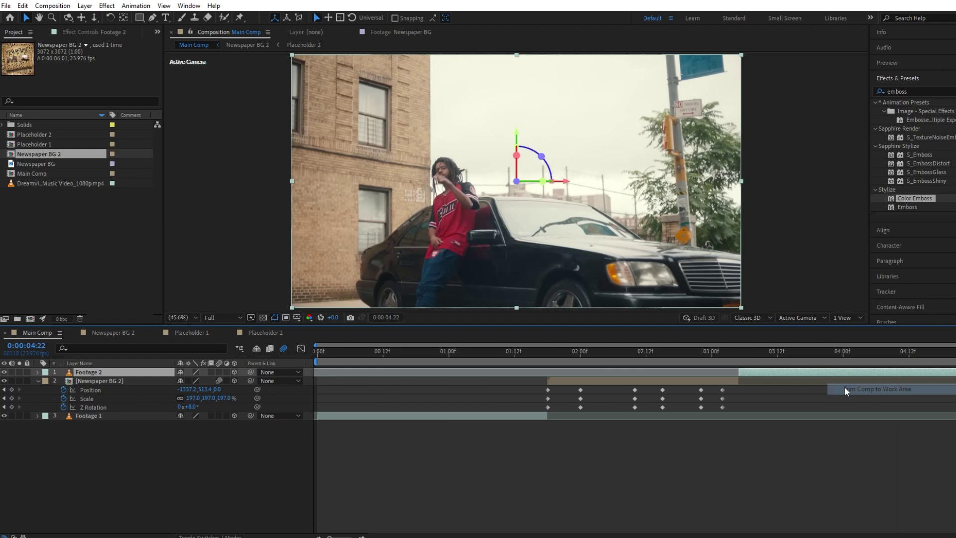
Step: Create an adjustment layer above Newspaper BG 2 with the current time at the 0:00:01:18 cut
drag(833, 353, 552, 368)
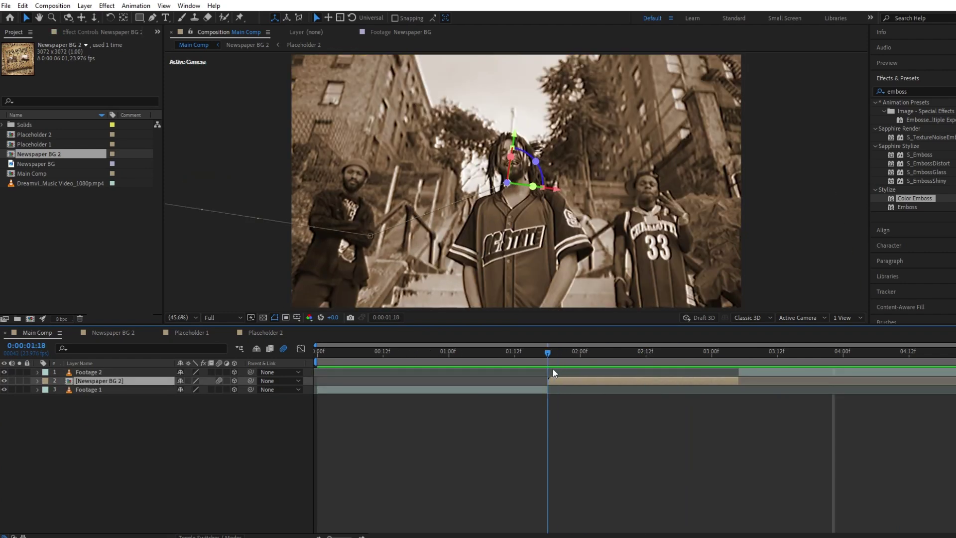
right_click(264, 425)
mouse_move(304, 313)
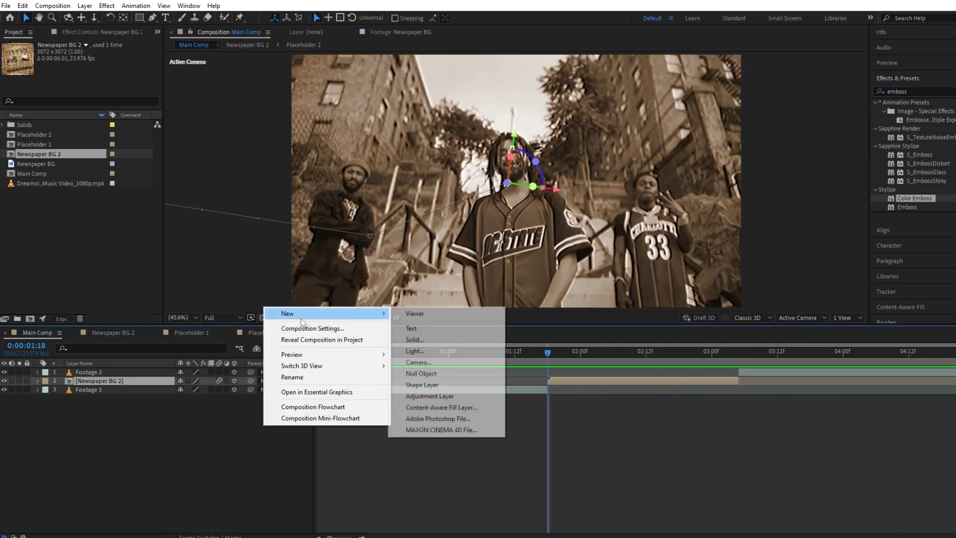
click(432, 396)
Step: Trim the adjustment layer to about three frames on each side of the cut at 0:00:01:18
mouse_move(547, 354)
mouse_down()
mouse_move(531, 353)
mouse_move(562, 349)
mouse_move(547, 354)
mouse_up()
key(ctrl+shift+d)
click(522, 385)
click(525, 390)
key(Delete)
click(536, 383)
key(alt+bracketright)
click(551, 354)
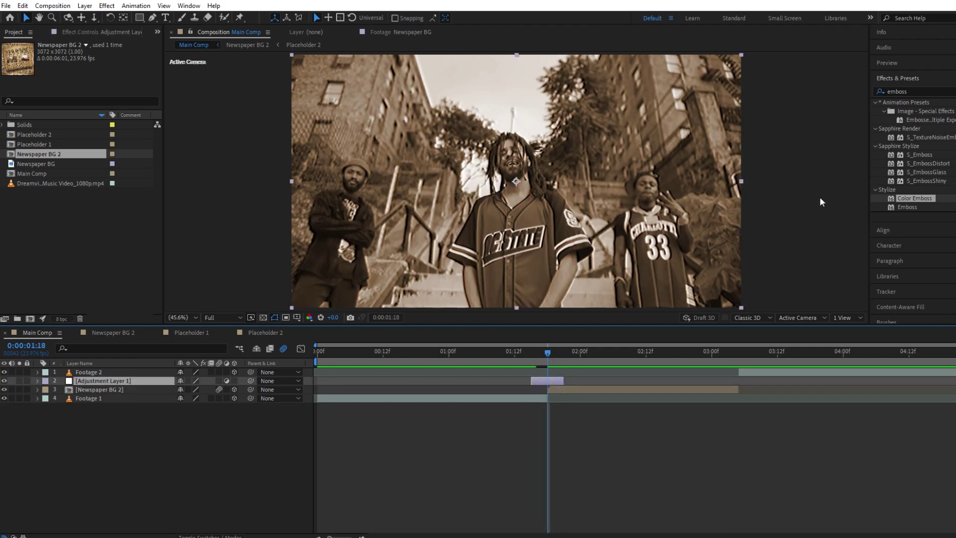
Step: Find the Brightness & Contrast effect and apply it to the adjustment layer
click(951, 92)
text(brigh)
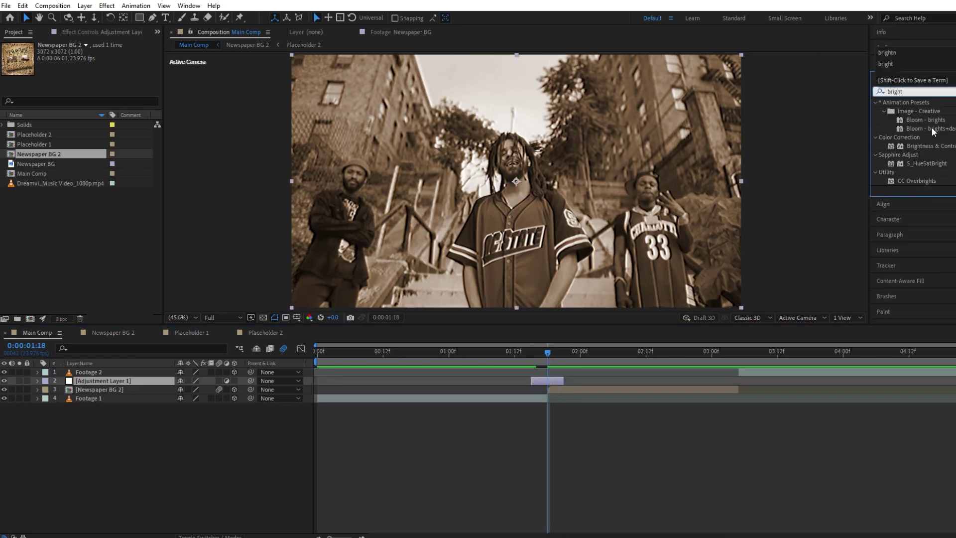
text(t)
drag(932, 146, 547, 355)
Step: At the 0:00:01:18 cut, keyframe the adjustment layer's brightness to 150 and contrast to about 98
click(44, 91)
drag(90, 63, 209, 55)
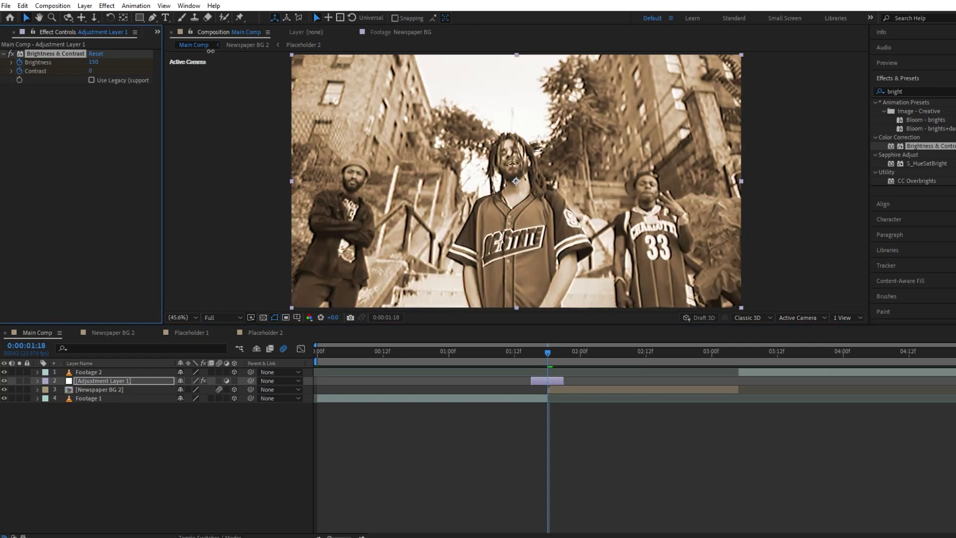
drag(86, 71, 205, 132)
Step: Extend the adjustment layer slightly, reset its brightness and contrast to 0 at 0:00:01:21, and play back the flash
click(563, 354)
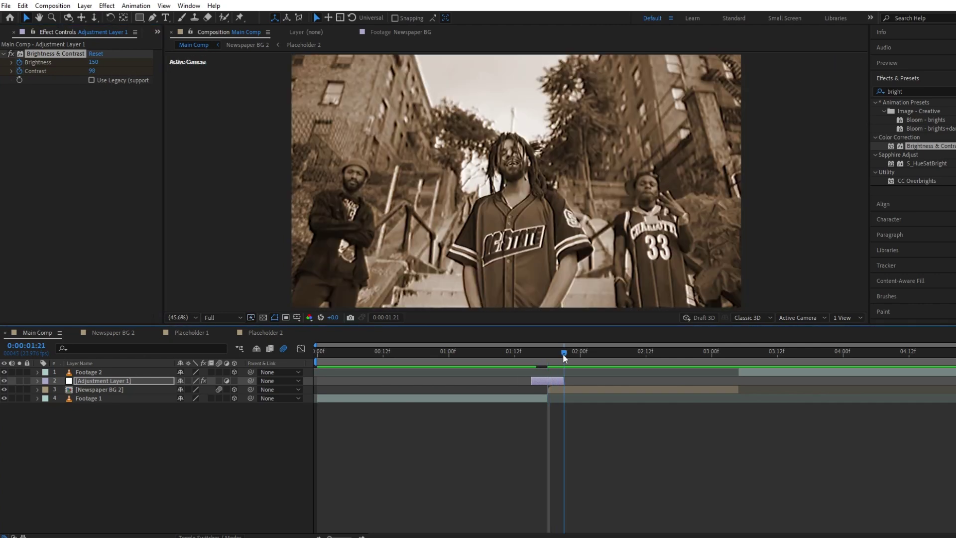
mouse_move(561, 354)
mouse_down()
mouse_move(568, 380)
mouse_move(564, 354)
mouse_up()
click(92, 61)
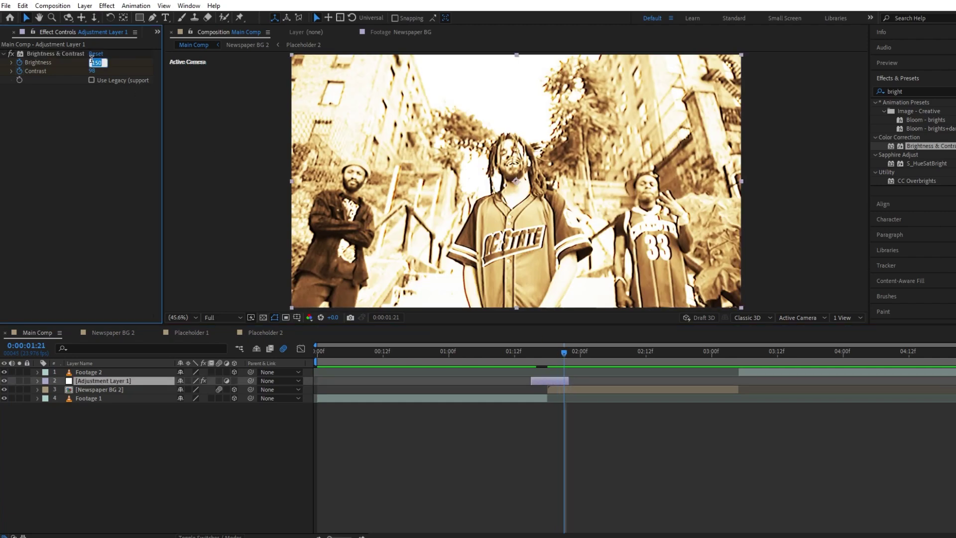
click(96, 53)
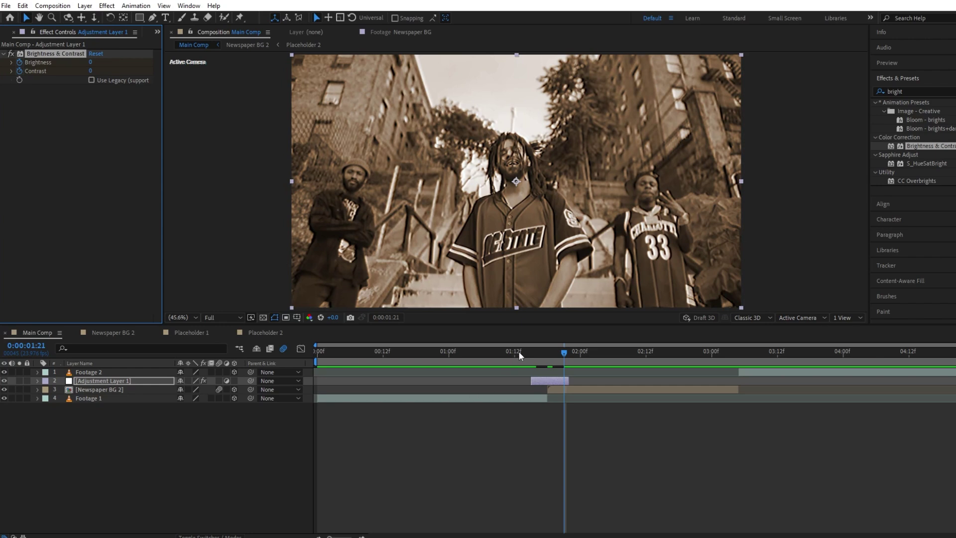
click(475, 357)
key(space)
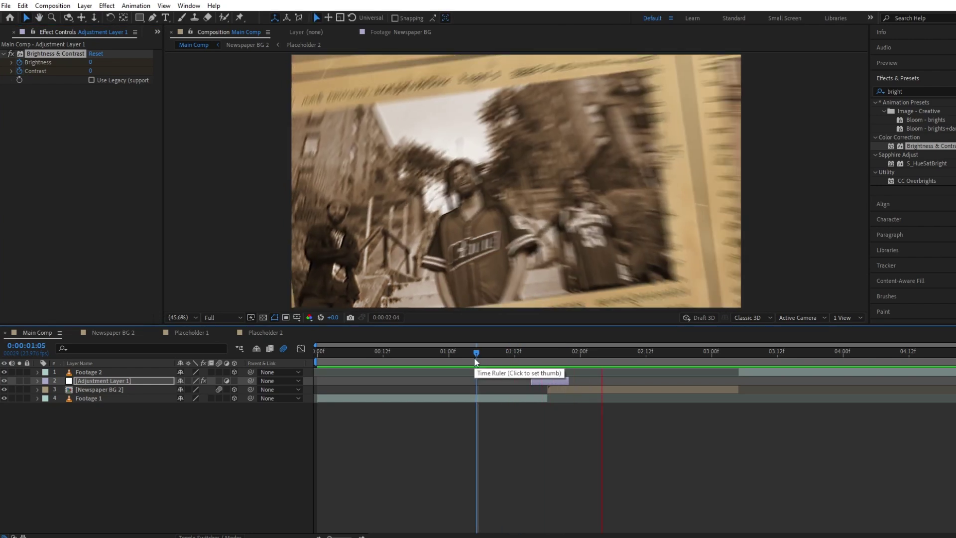
Step: Duplicate the flash adjustment layer, place the copy above Footage 2 and center its peak on the 0:00:03:05 cut
click(734, 357)
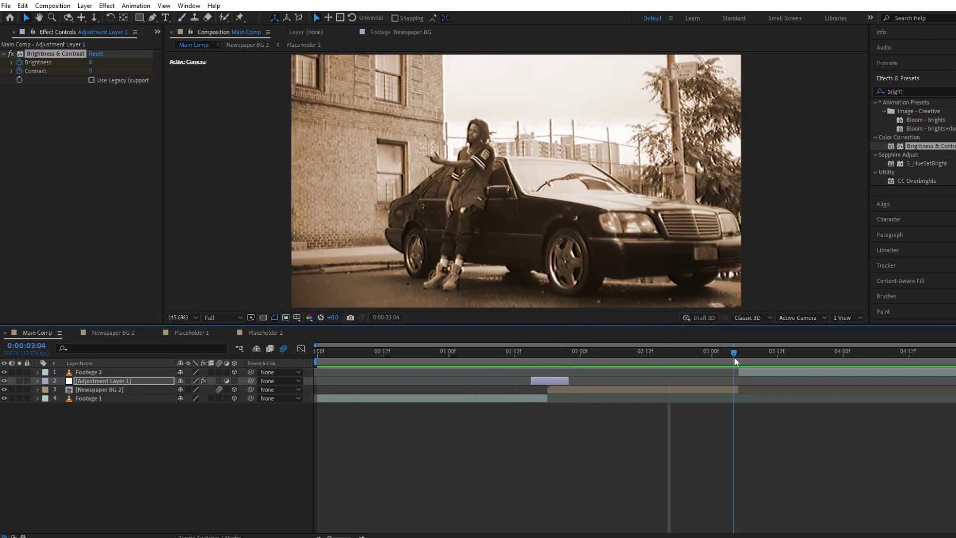
click(735, 356)
key(ctrl+d)
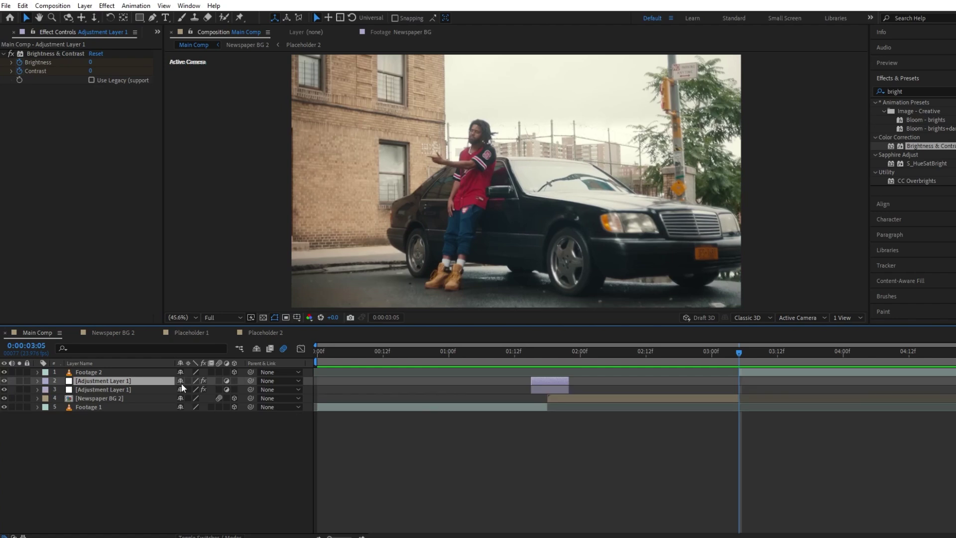
drag(127, 380, 126, 369)
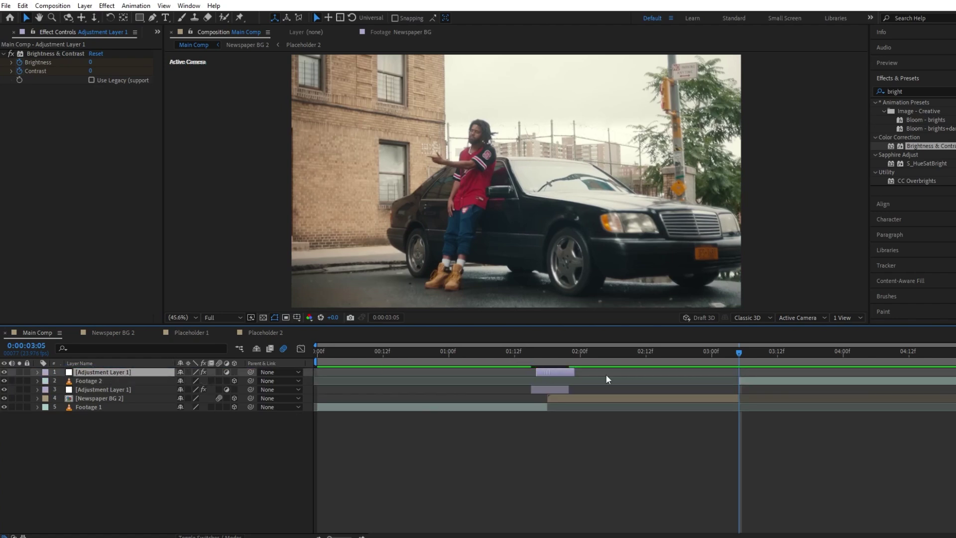
drag(605, 374, 731, 374)
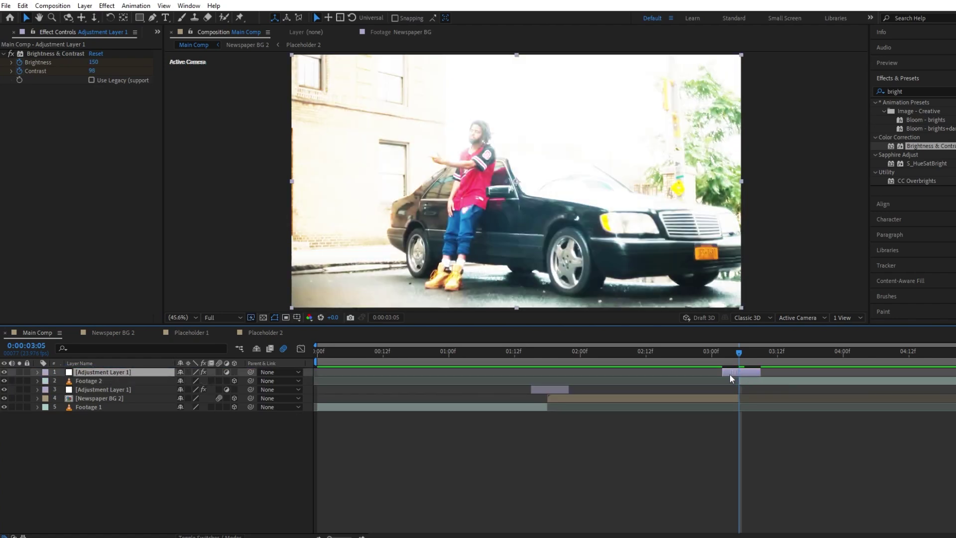
Step: Check the copied flash's keyframes against the second cut and play back from 0:00:01:10
key(u)
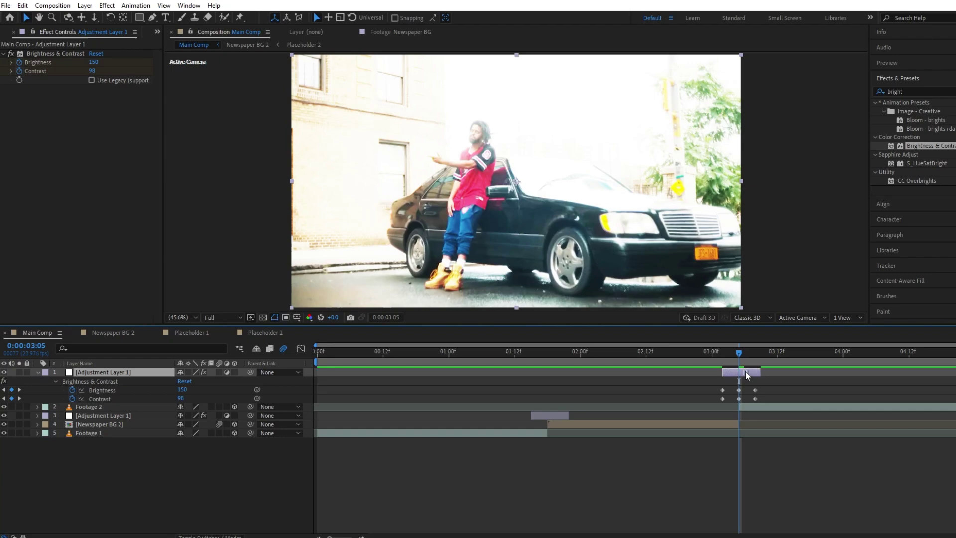
key(u)
drag(710, 352, 501, 365)
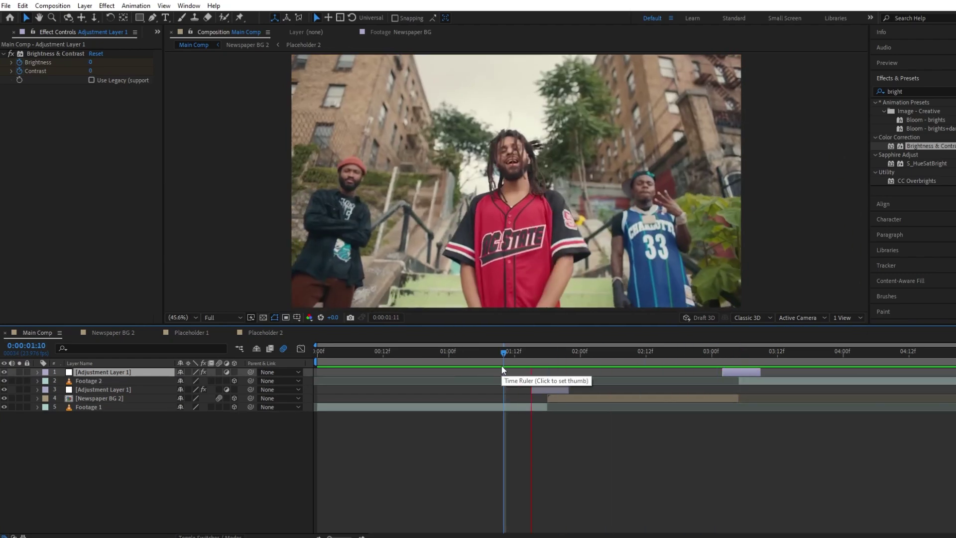